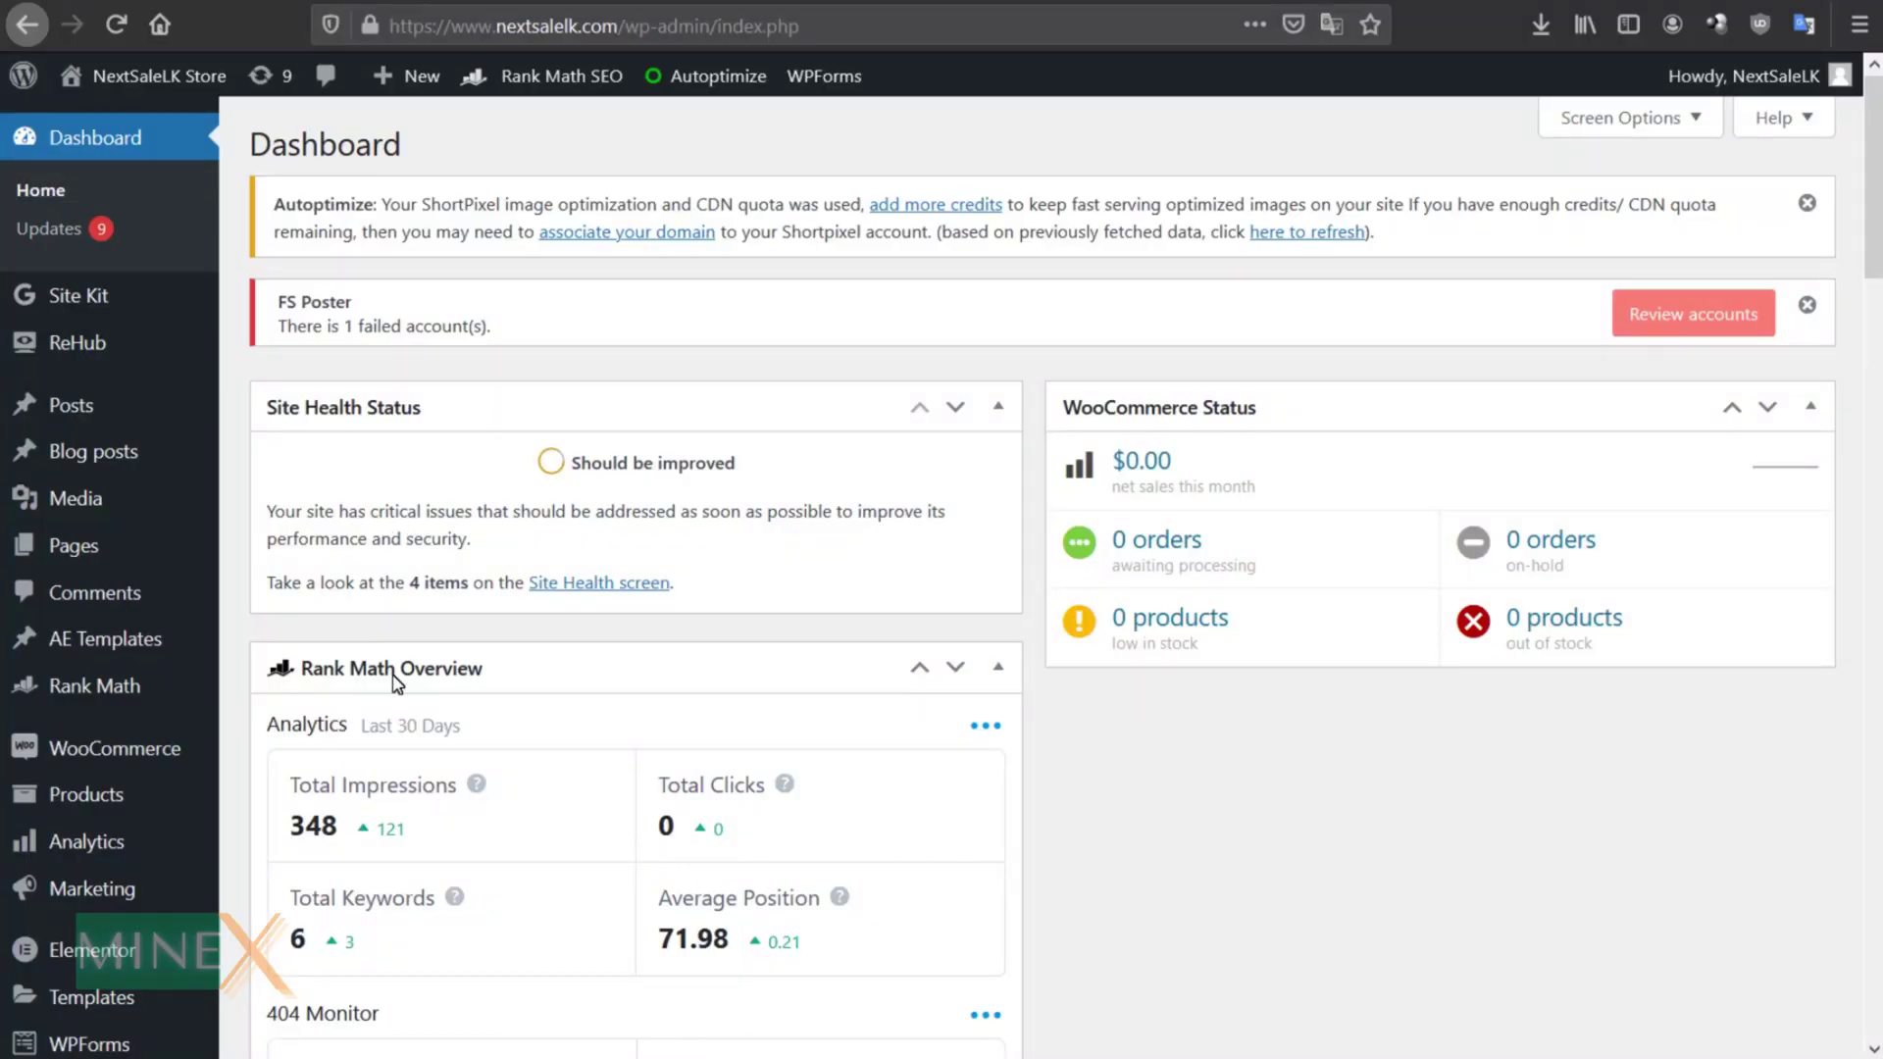
scroll(121, 881, "down", 5)
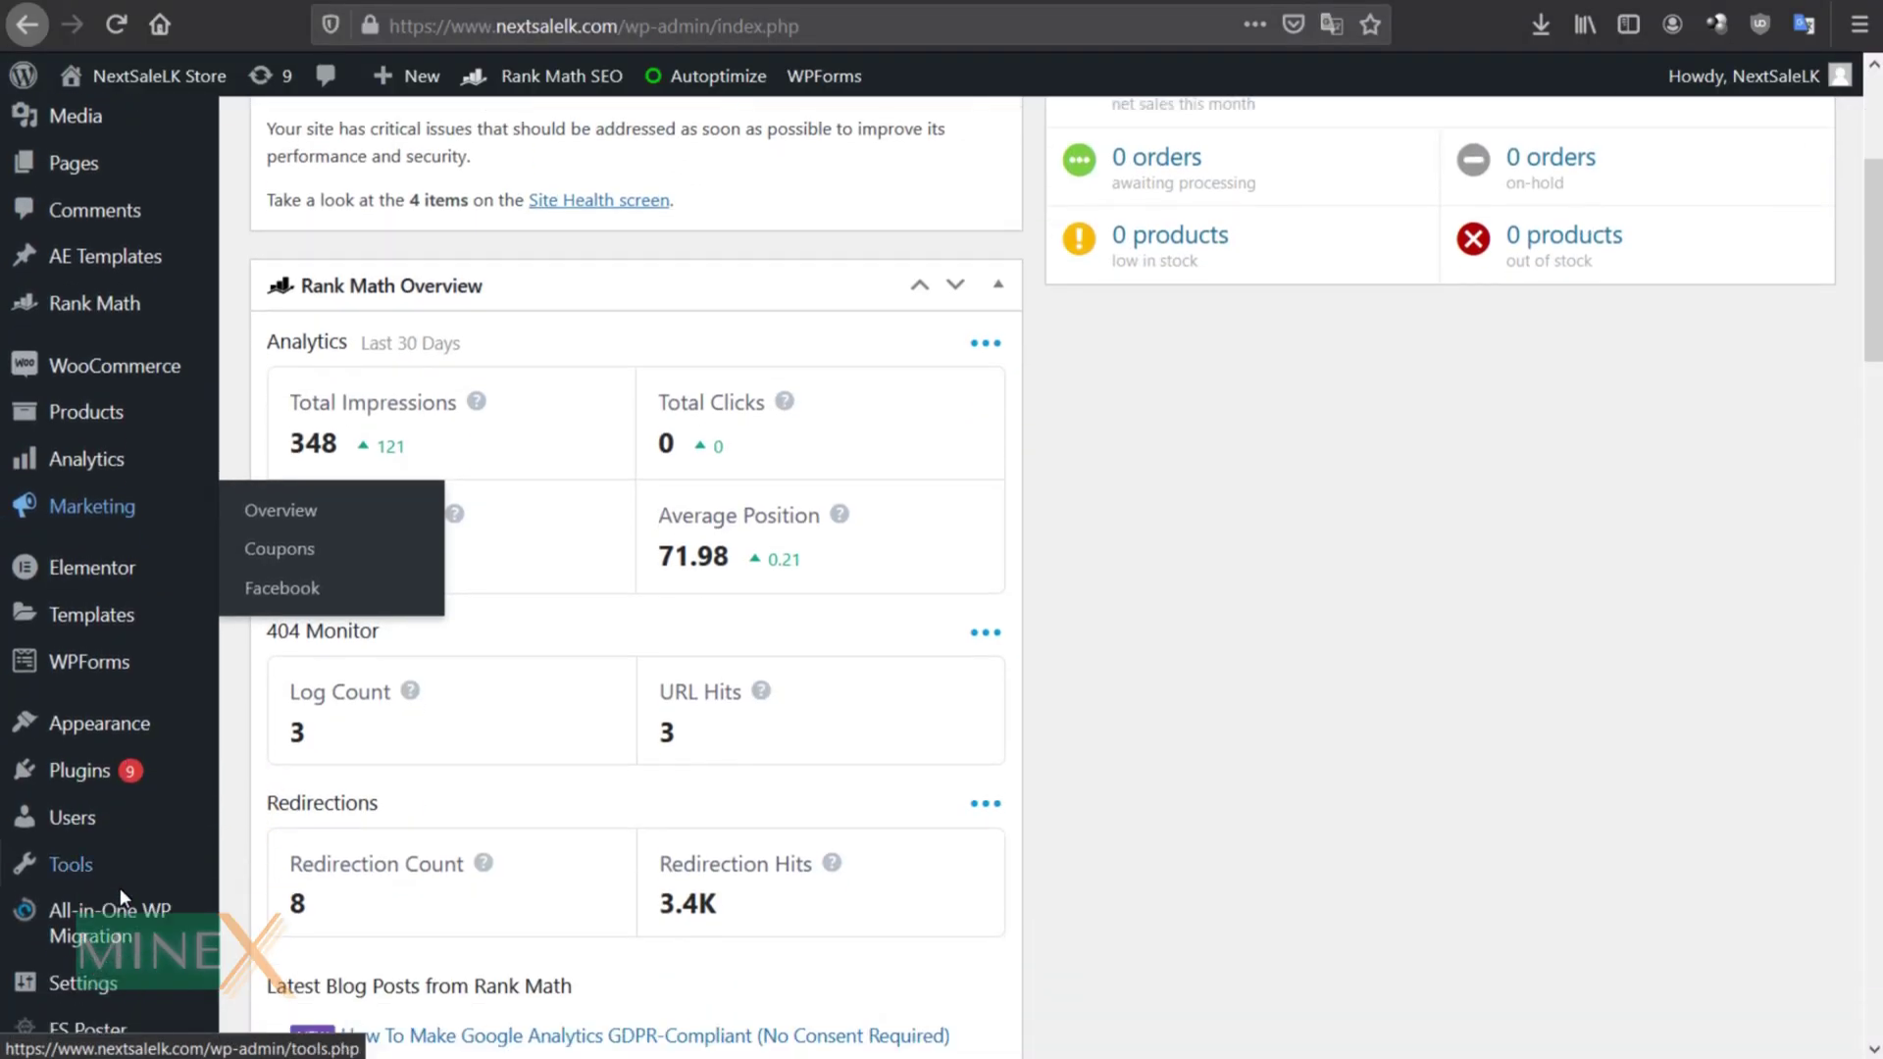
Search the plugin directory for All-in-One WP Migration from Plugins > Add New
left_click(86, 766)
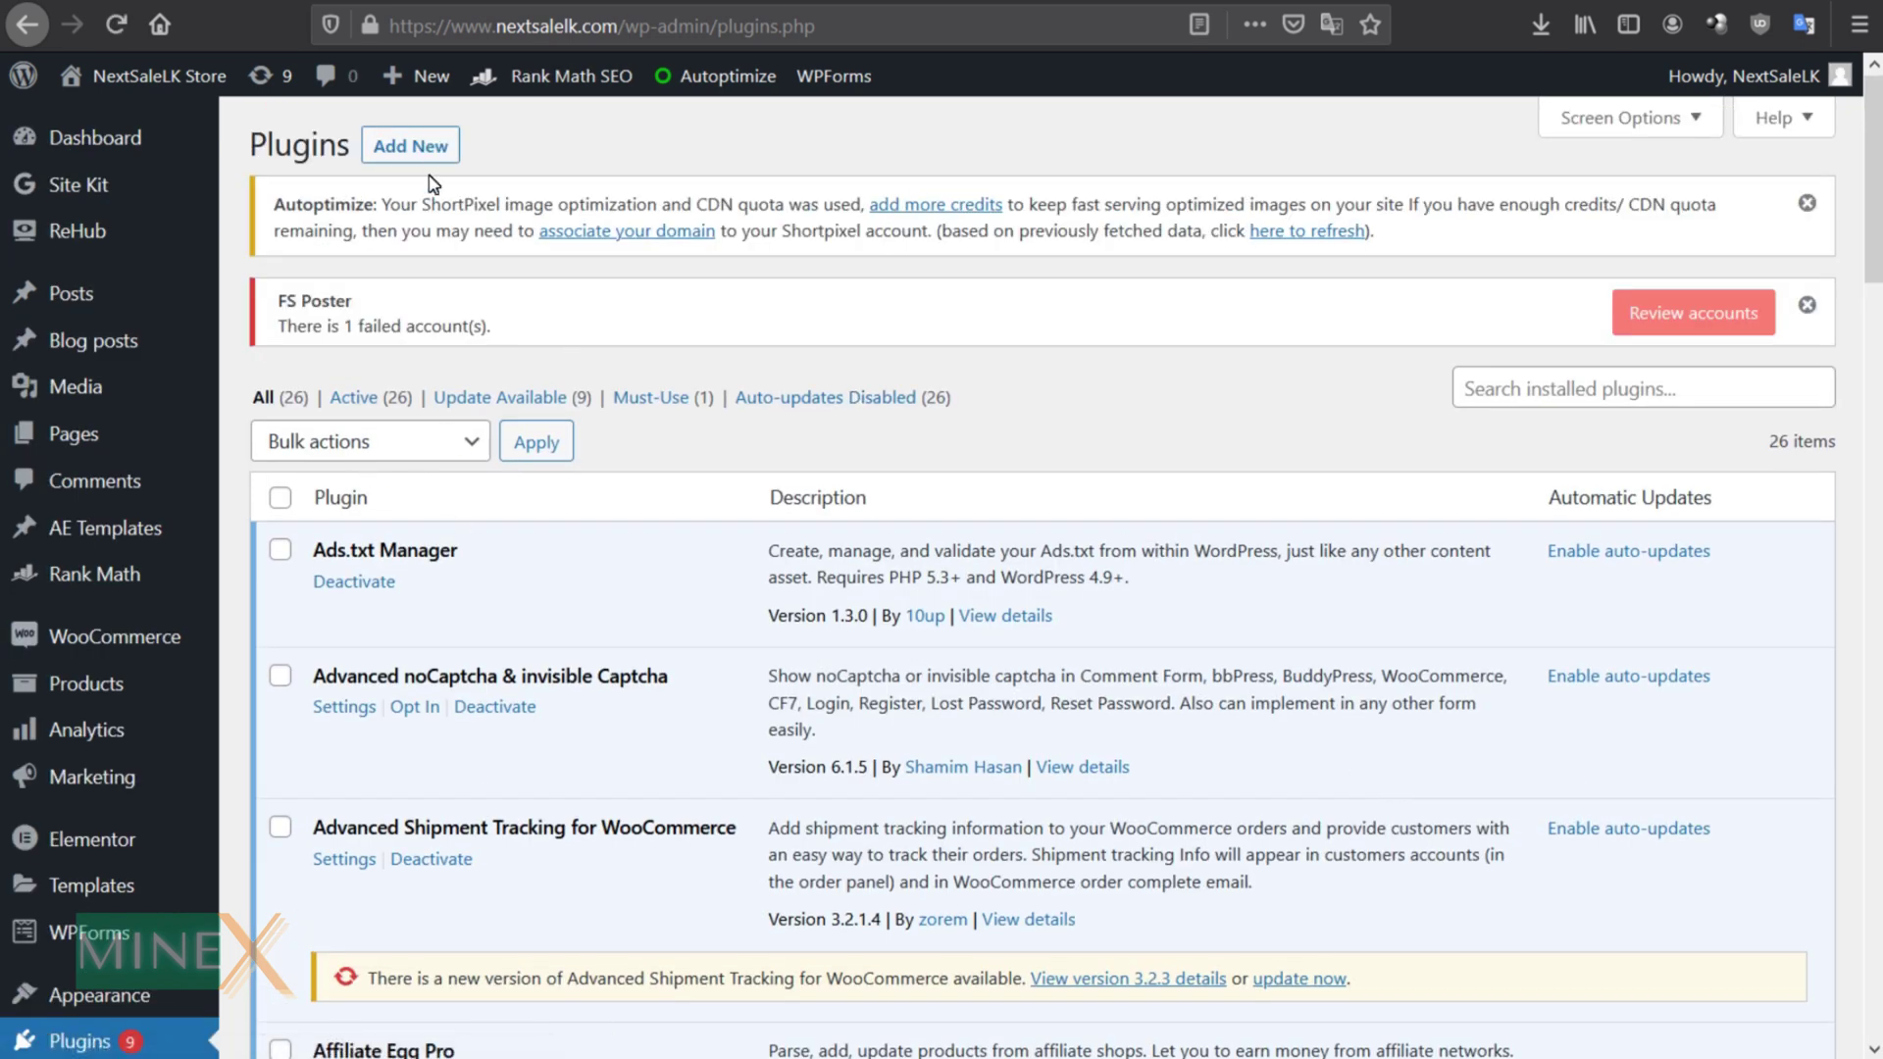
left_click(421, 145)
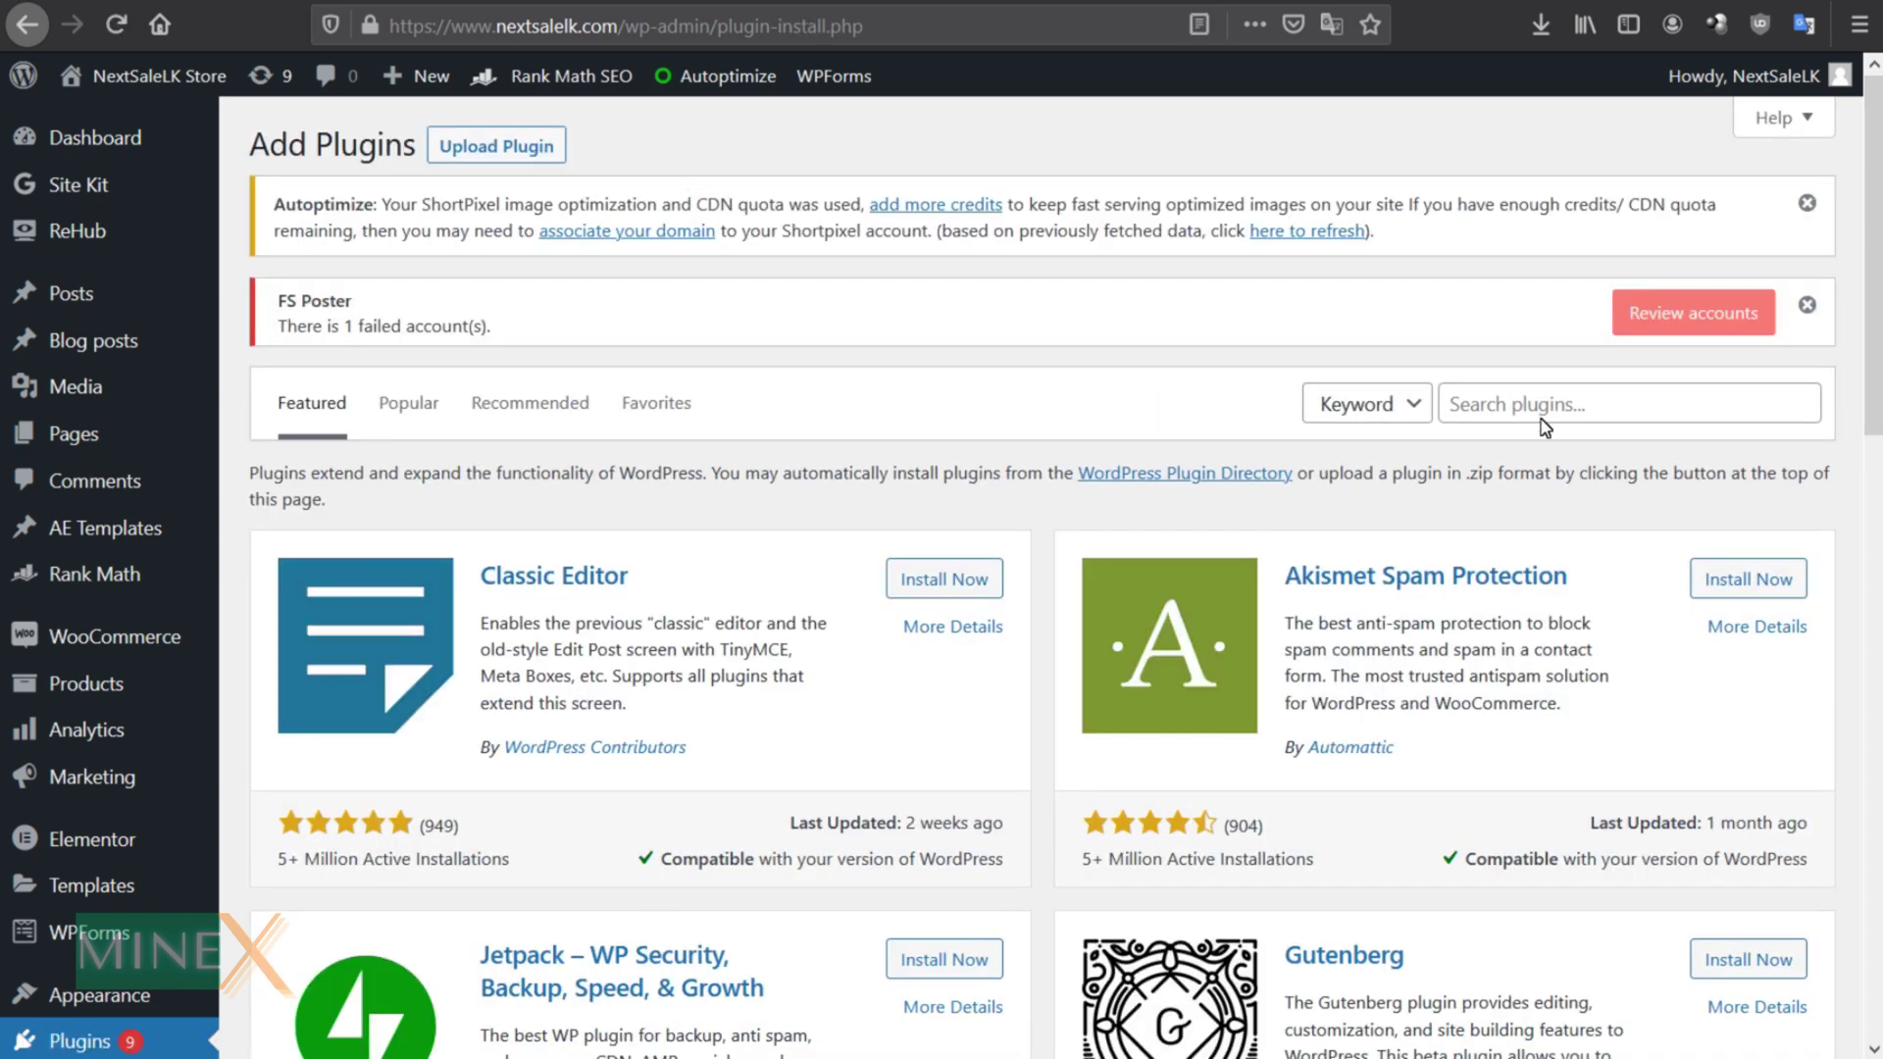
left_click(1535, 410)
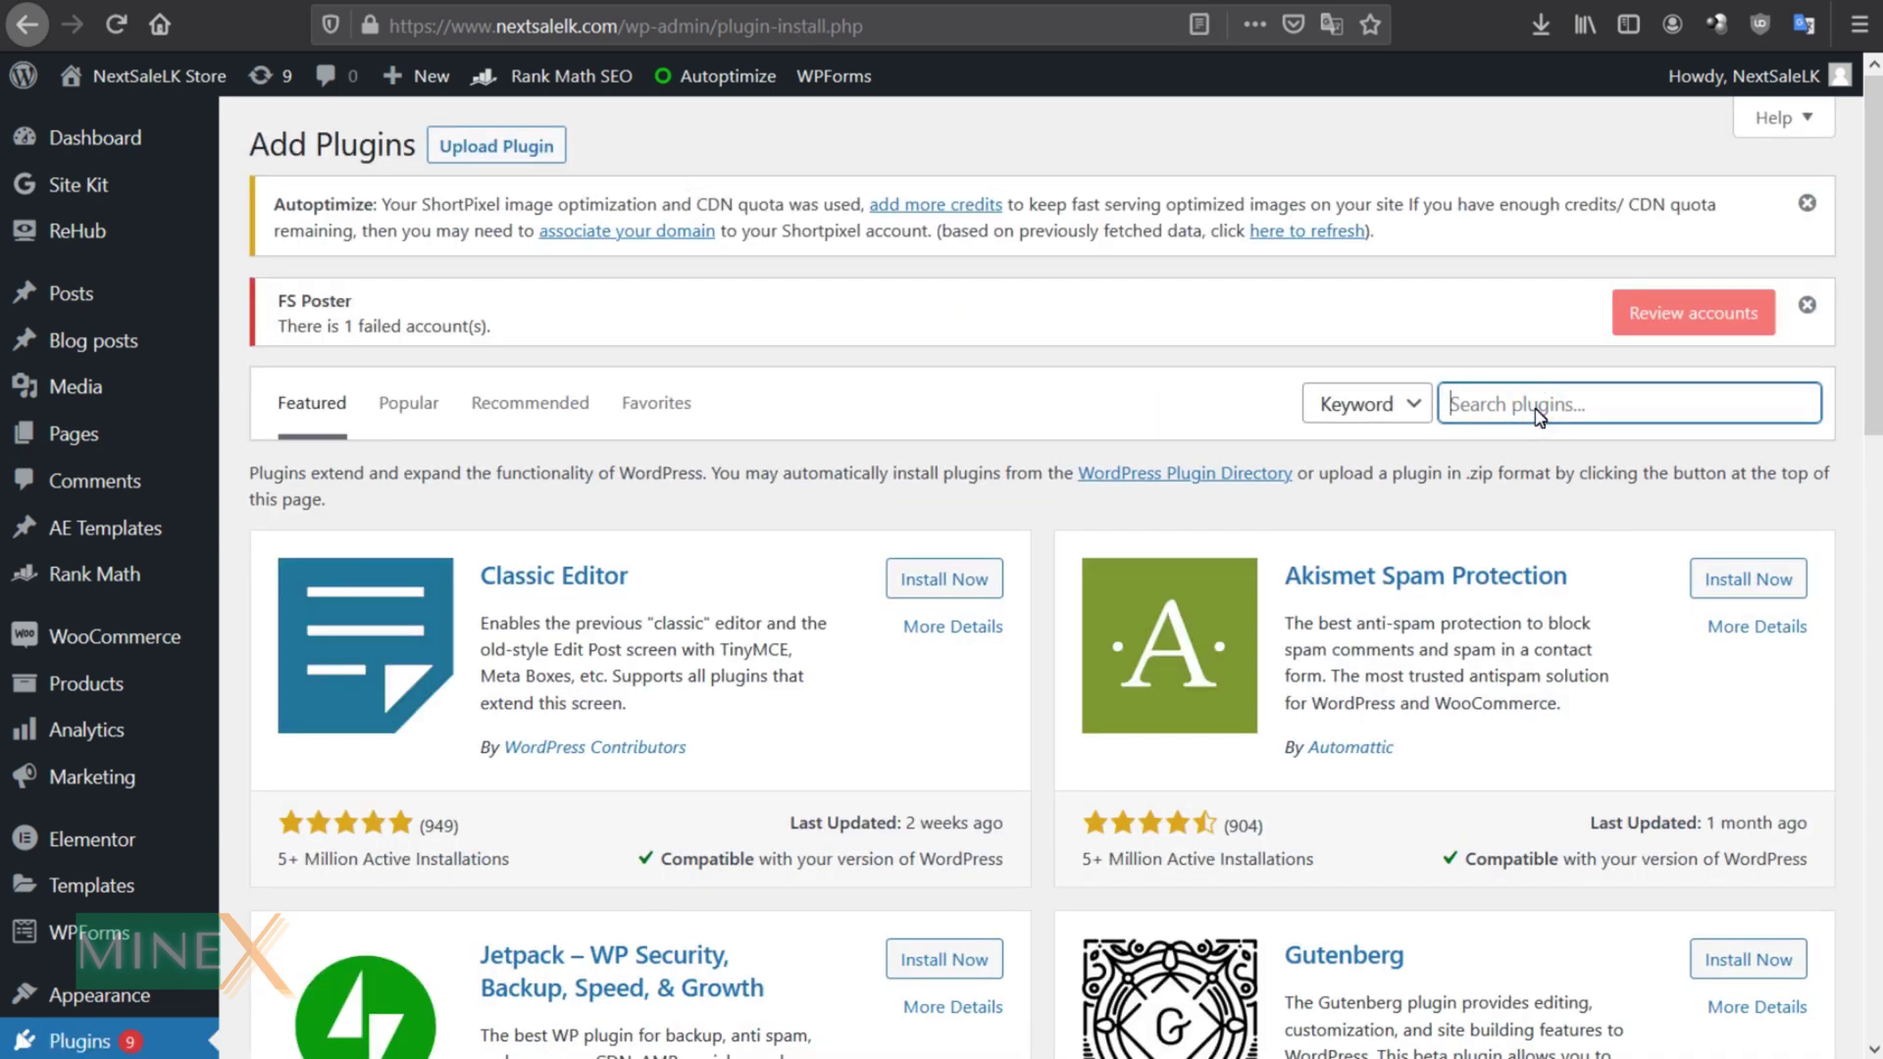
type("all in")
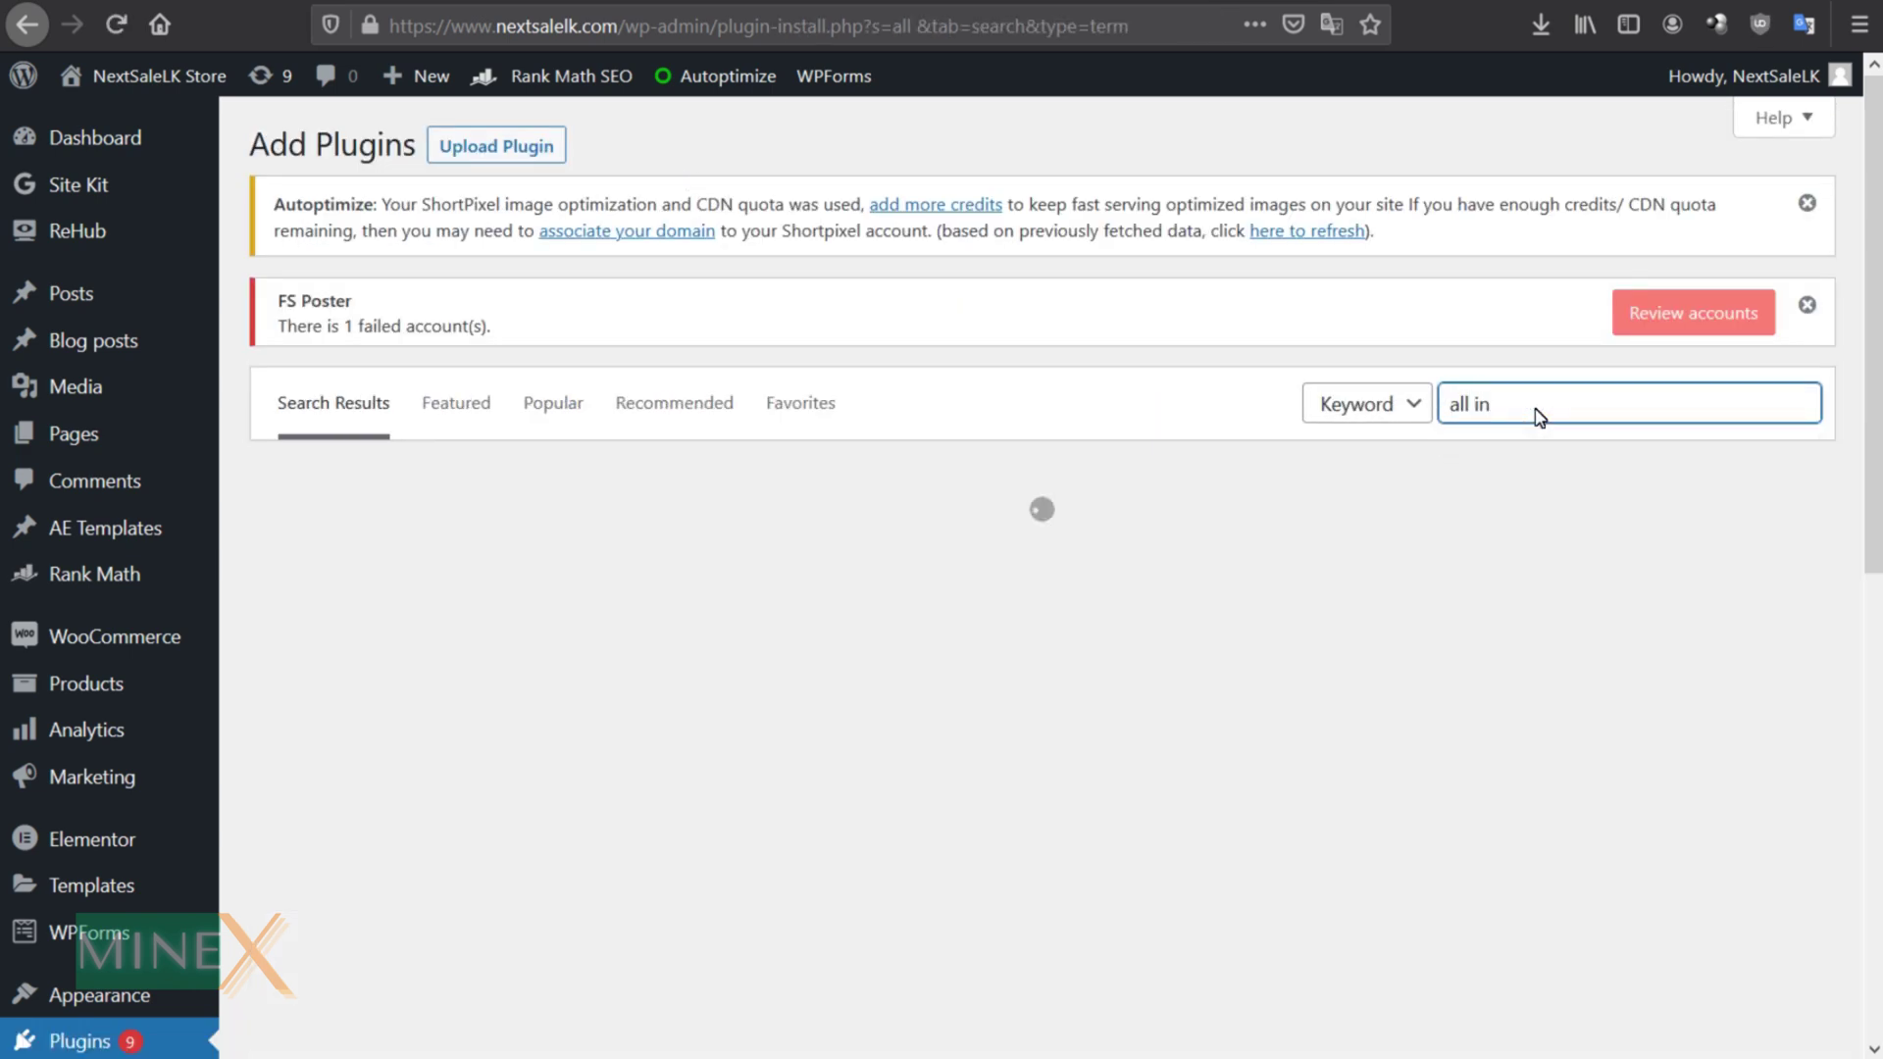
type(" one")
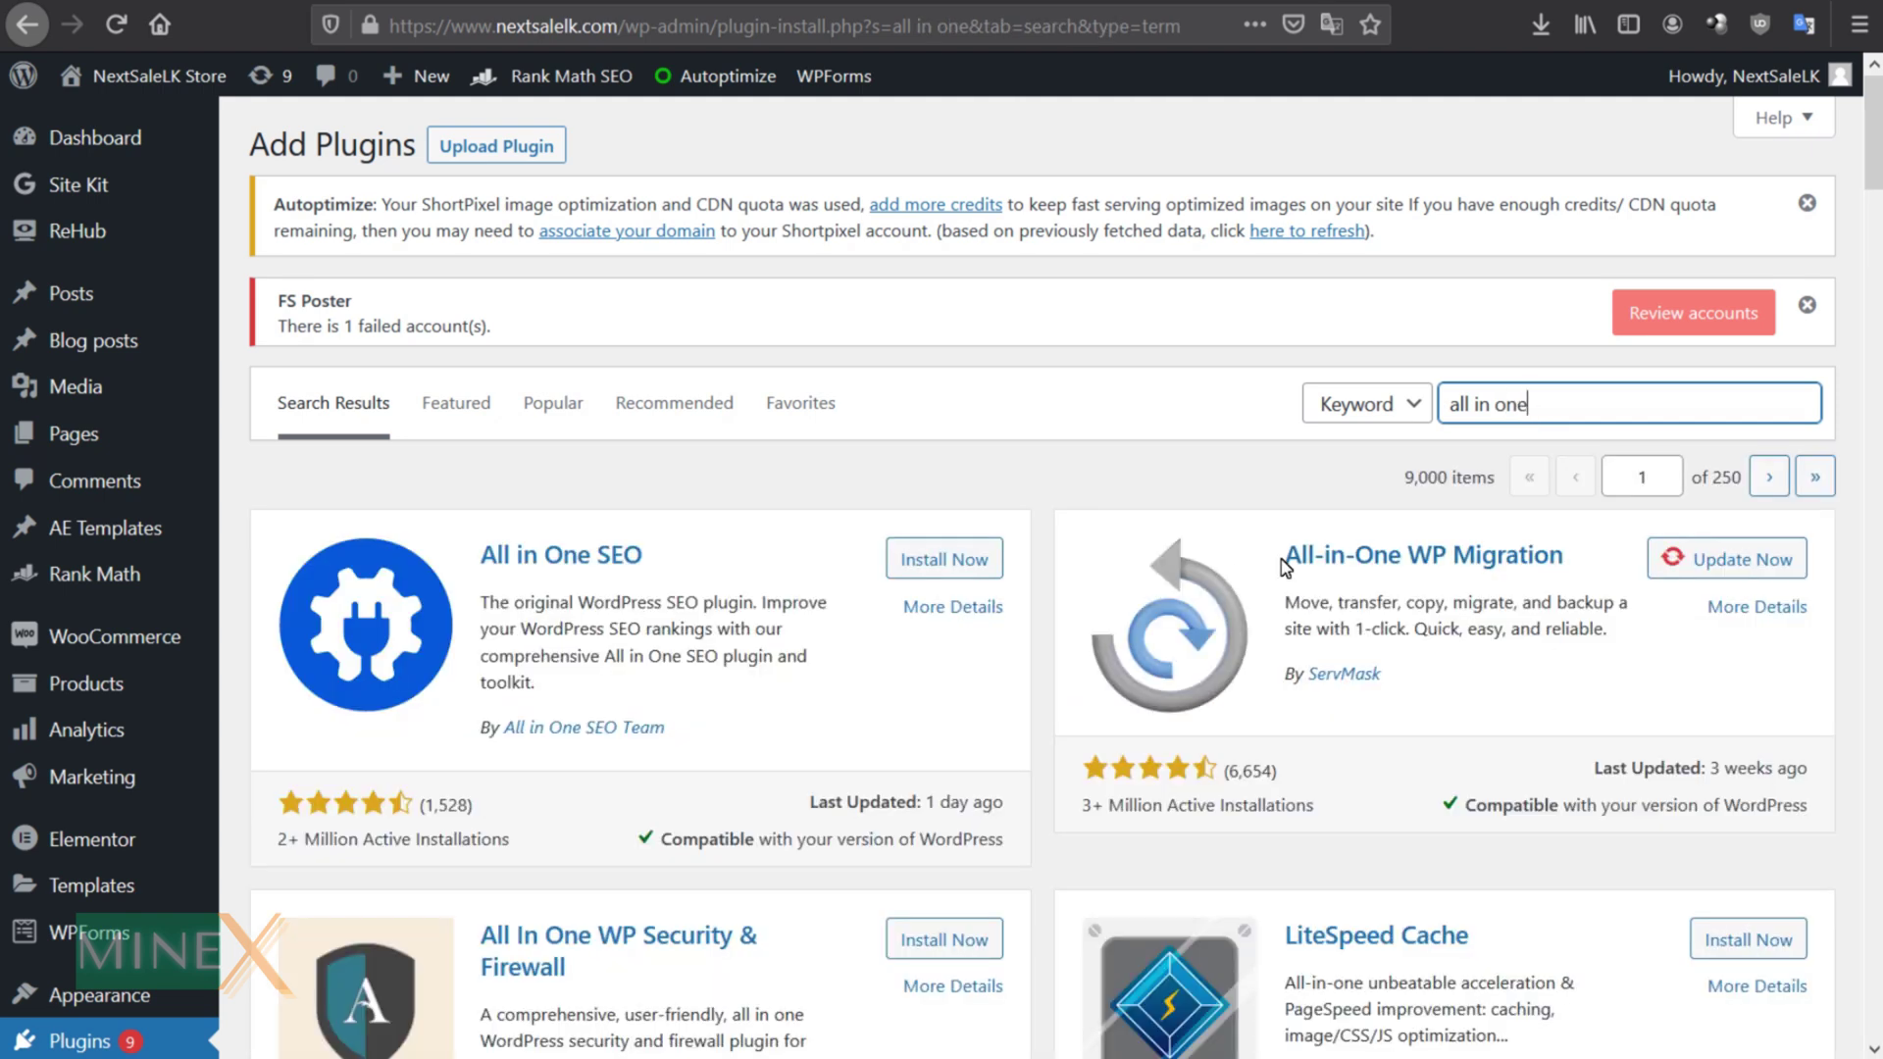
left_click_drag(1282, 556, 1611, 532)
left_click(1615, 532)
scroll(1691, 560, "down", 2)
scroll(1618, 369, "up", 3)
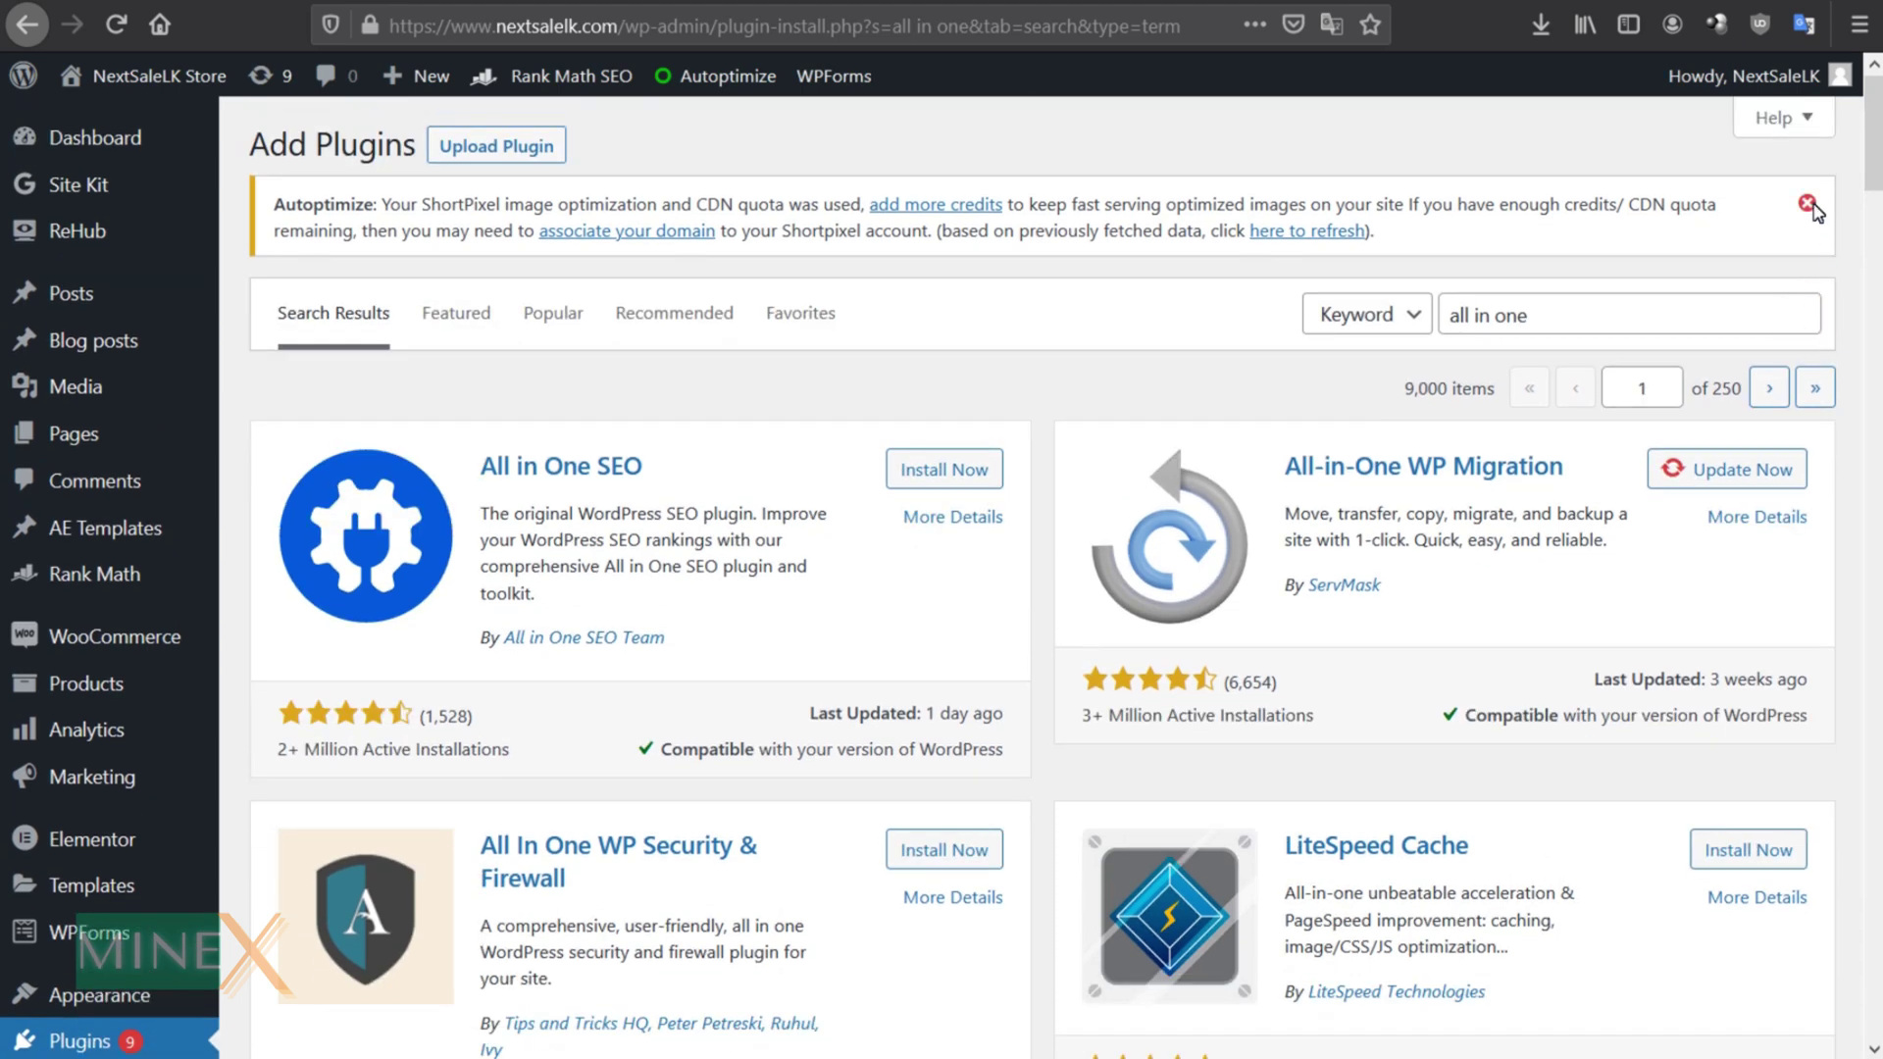
scroll(100, 800, "down", 4)
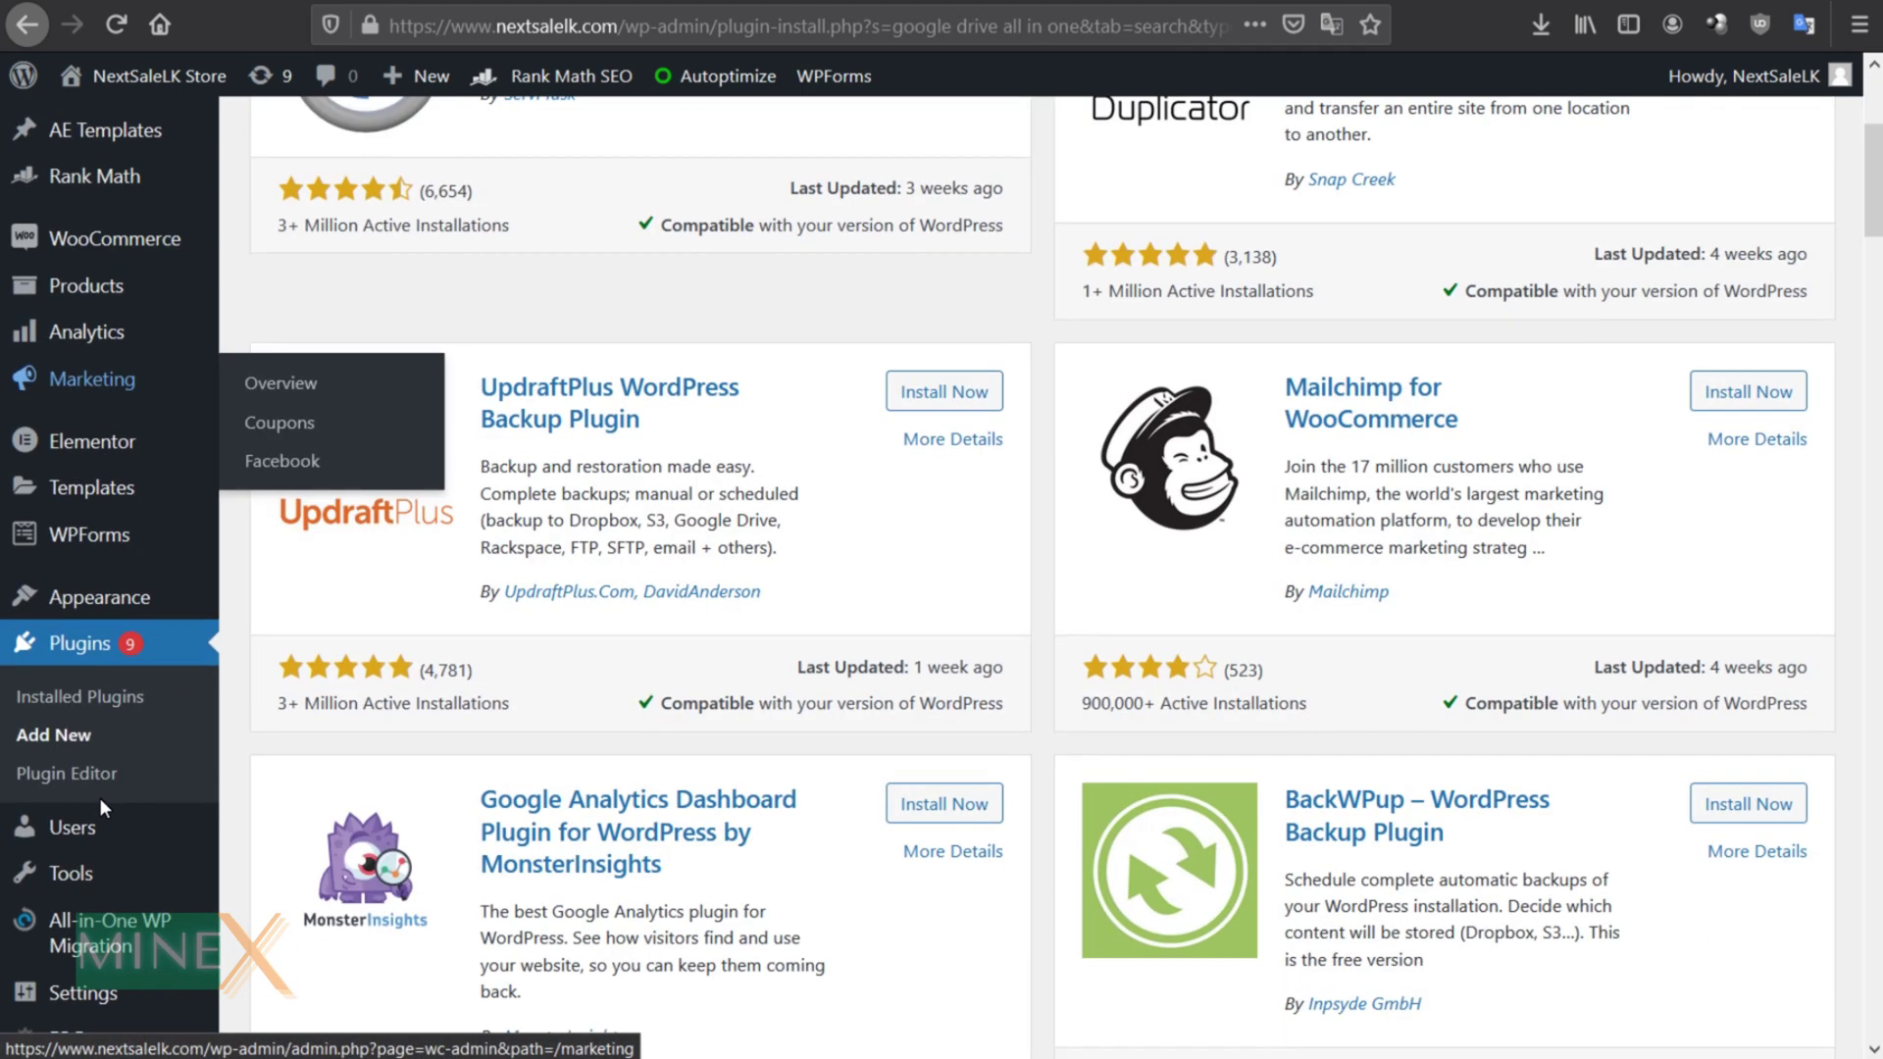
scroll(98, 798, "down", 1)
scroll(100, 799, "down", 1)
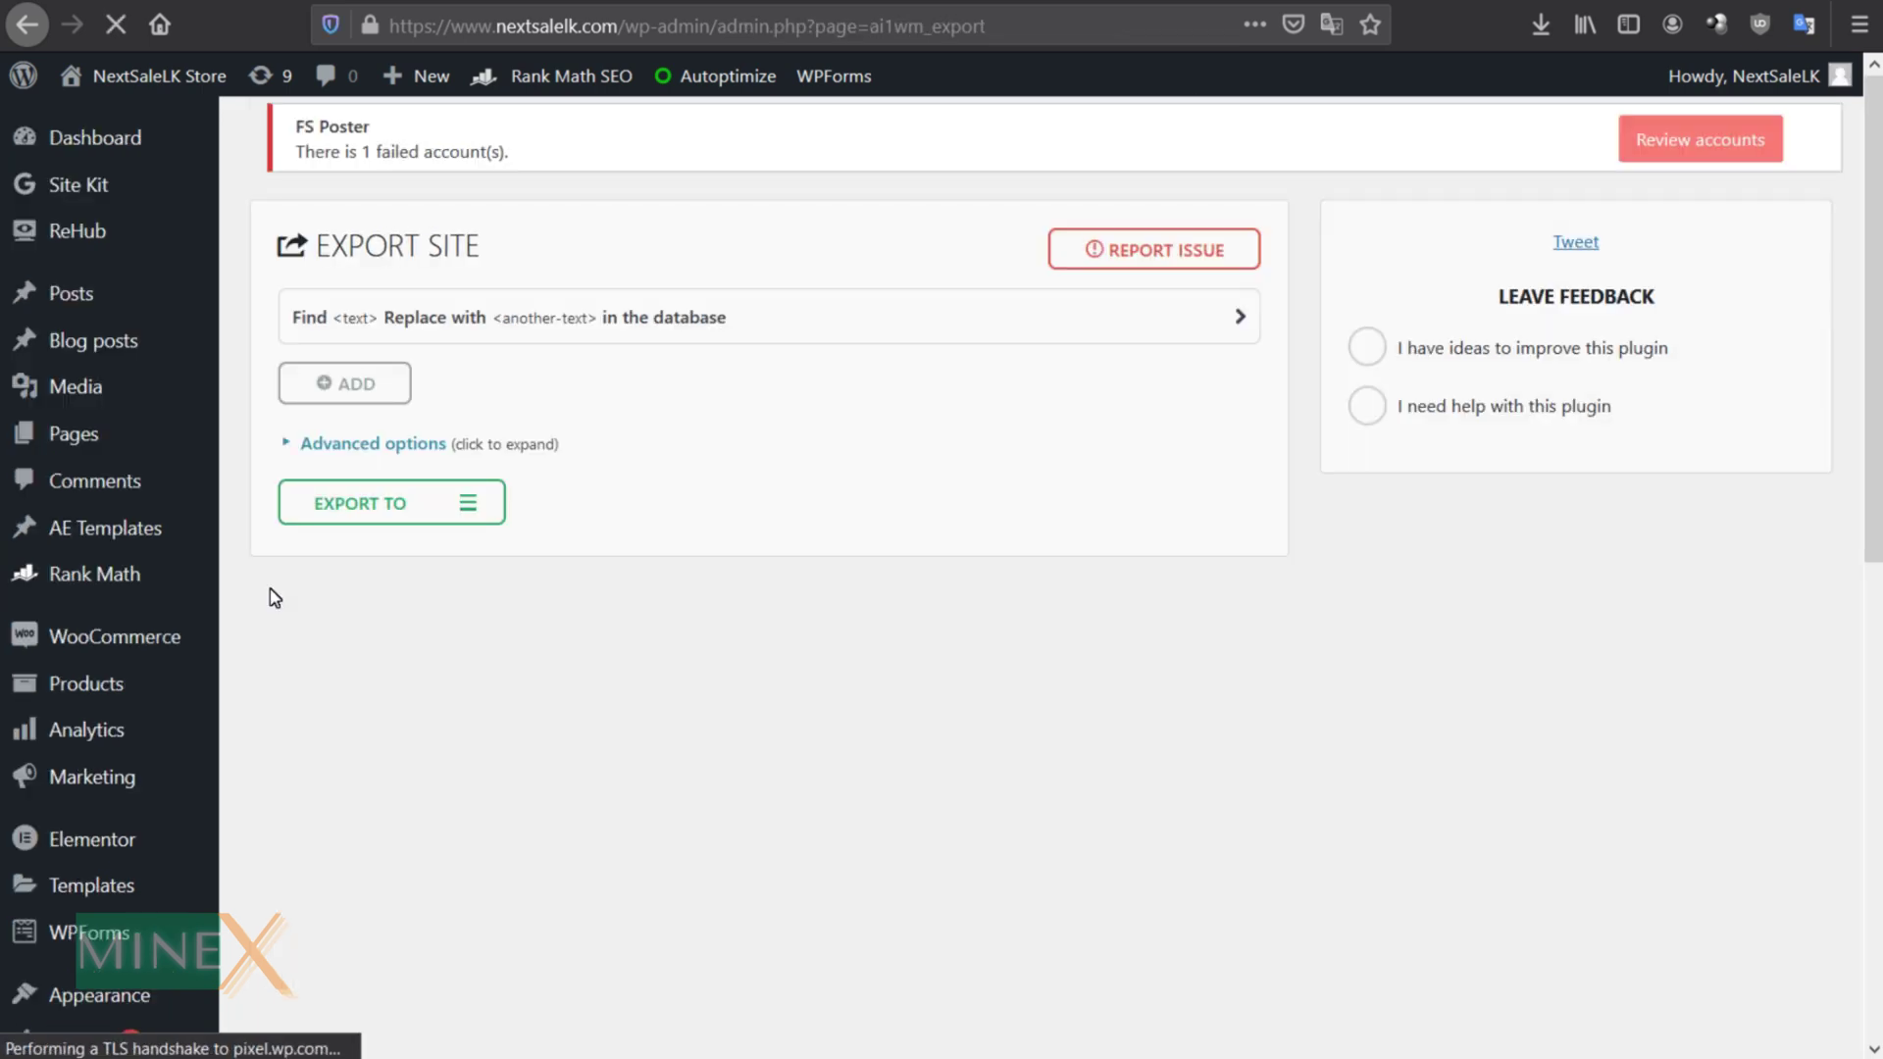
Under Advanced options exclude spam comments, post revisions, inactive themes, inactive plugins and cache, then list export destinations
left_click(315, 443)
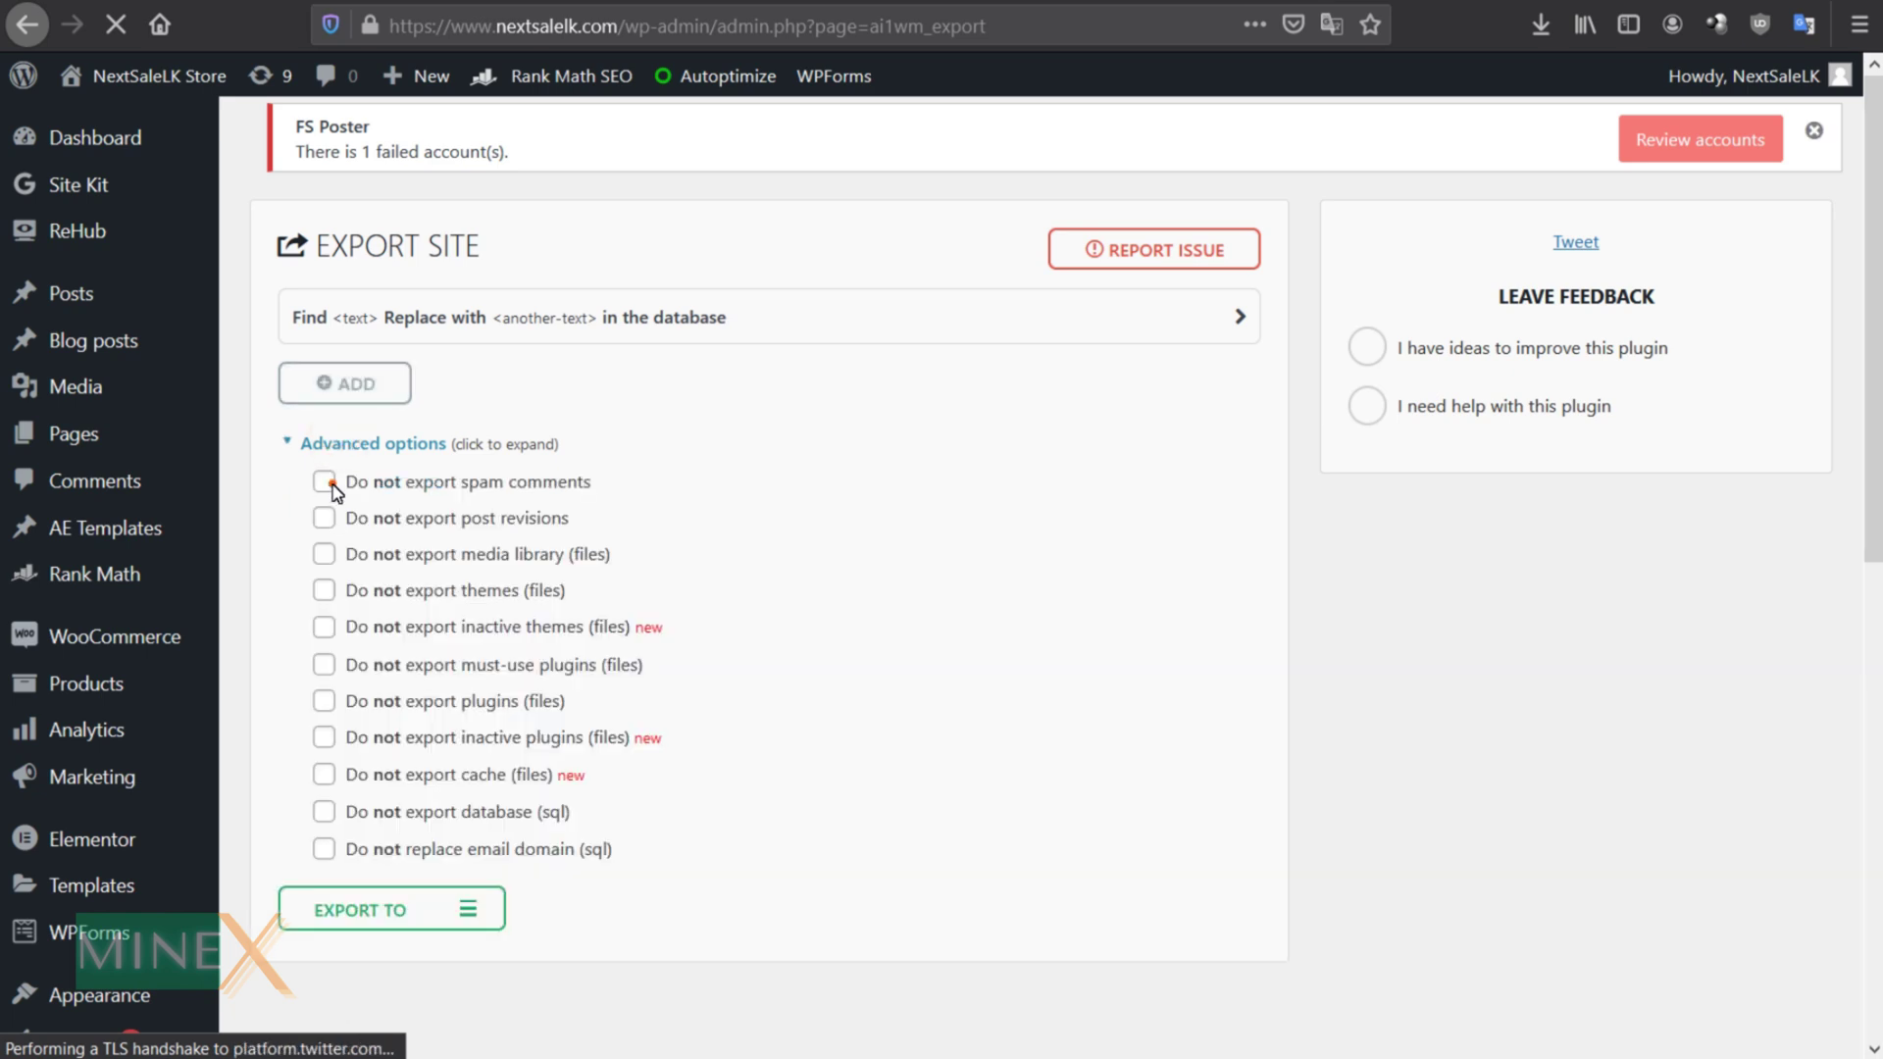
left_click(324, 481)
left_click(323, 520)
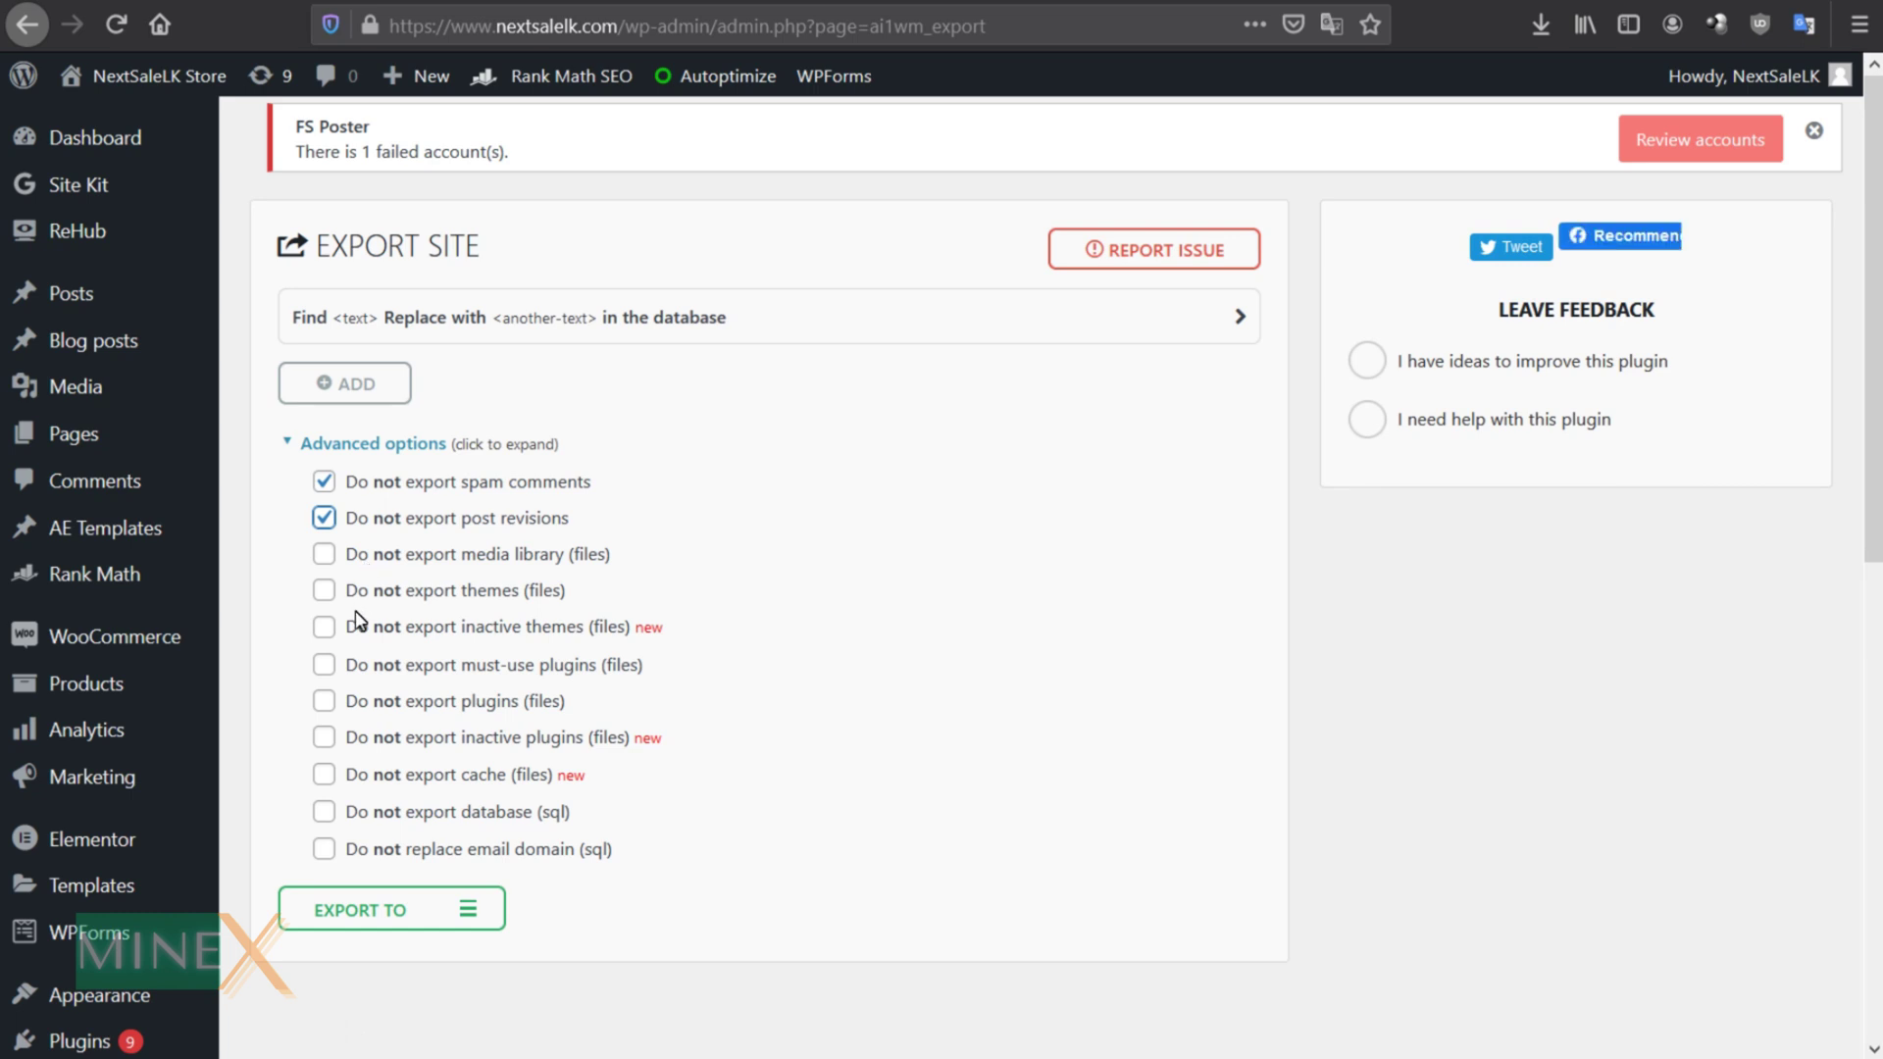
left_click(324, 627)
left_click(327, 738)
left_click(324, 775)
left_click(472, 918)
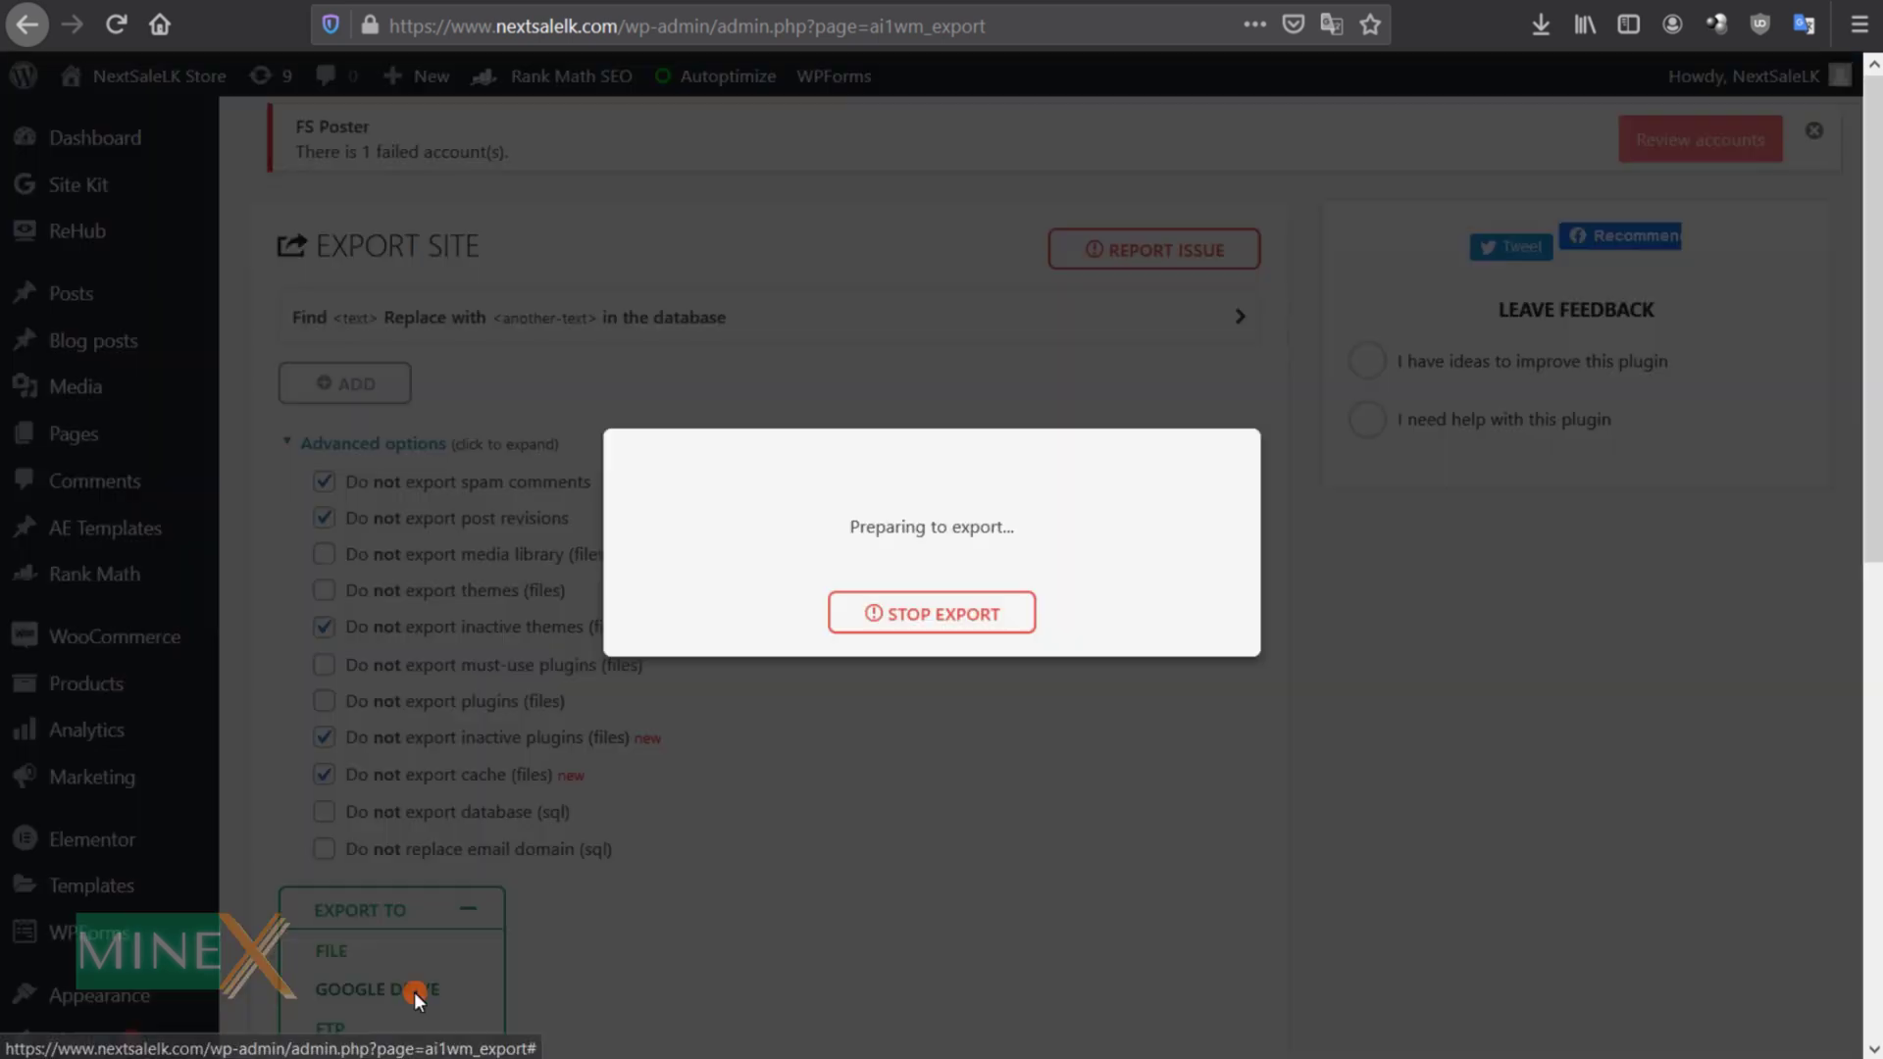
Export the old site to Google Drive and let the 443 MB archive upload
left_click(413, 992)
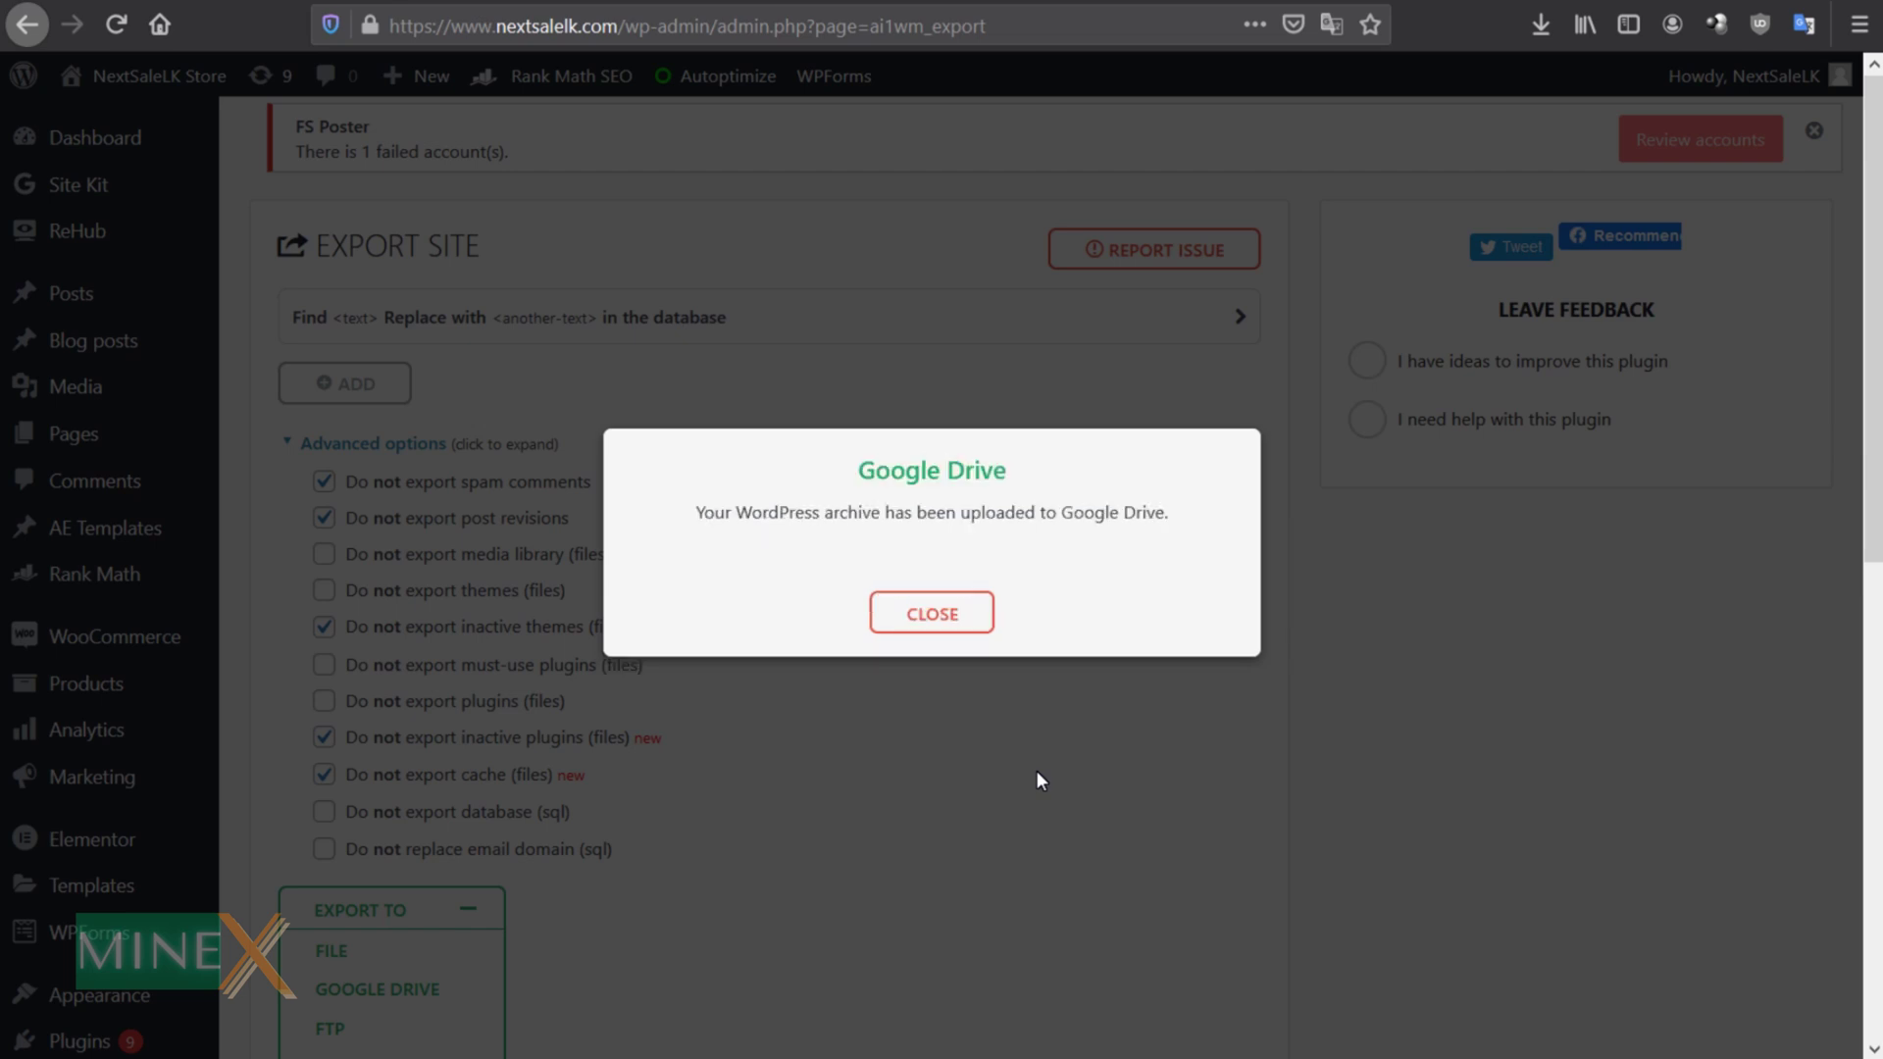
Dismiss the upload confirmation and move to the new host's WordPress dashboard
left_click(933, 612)
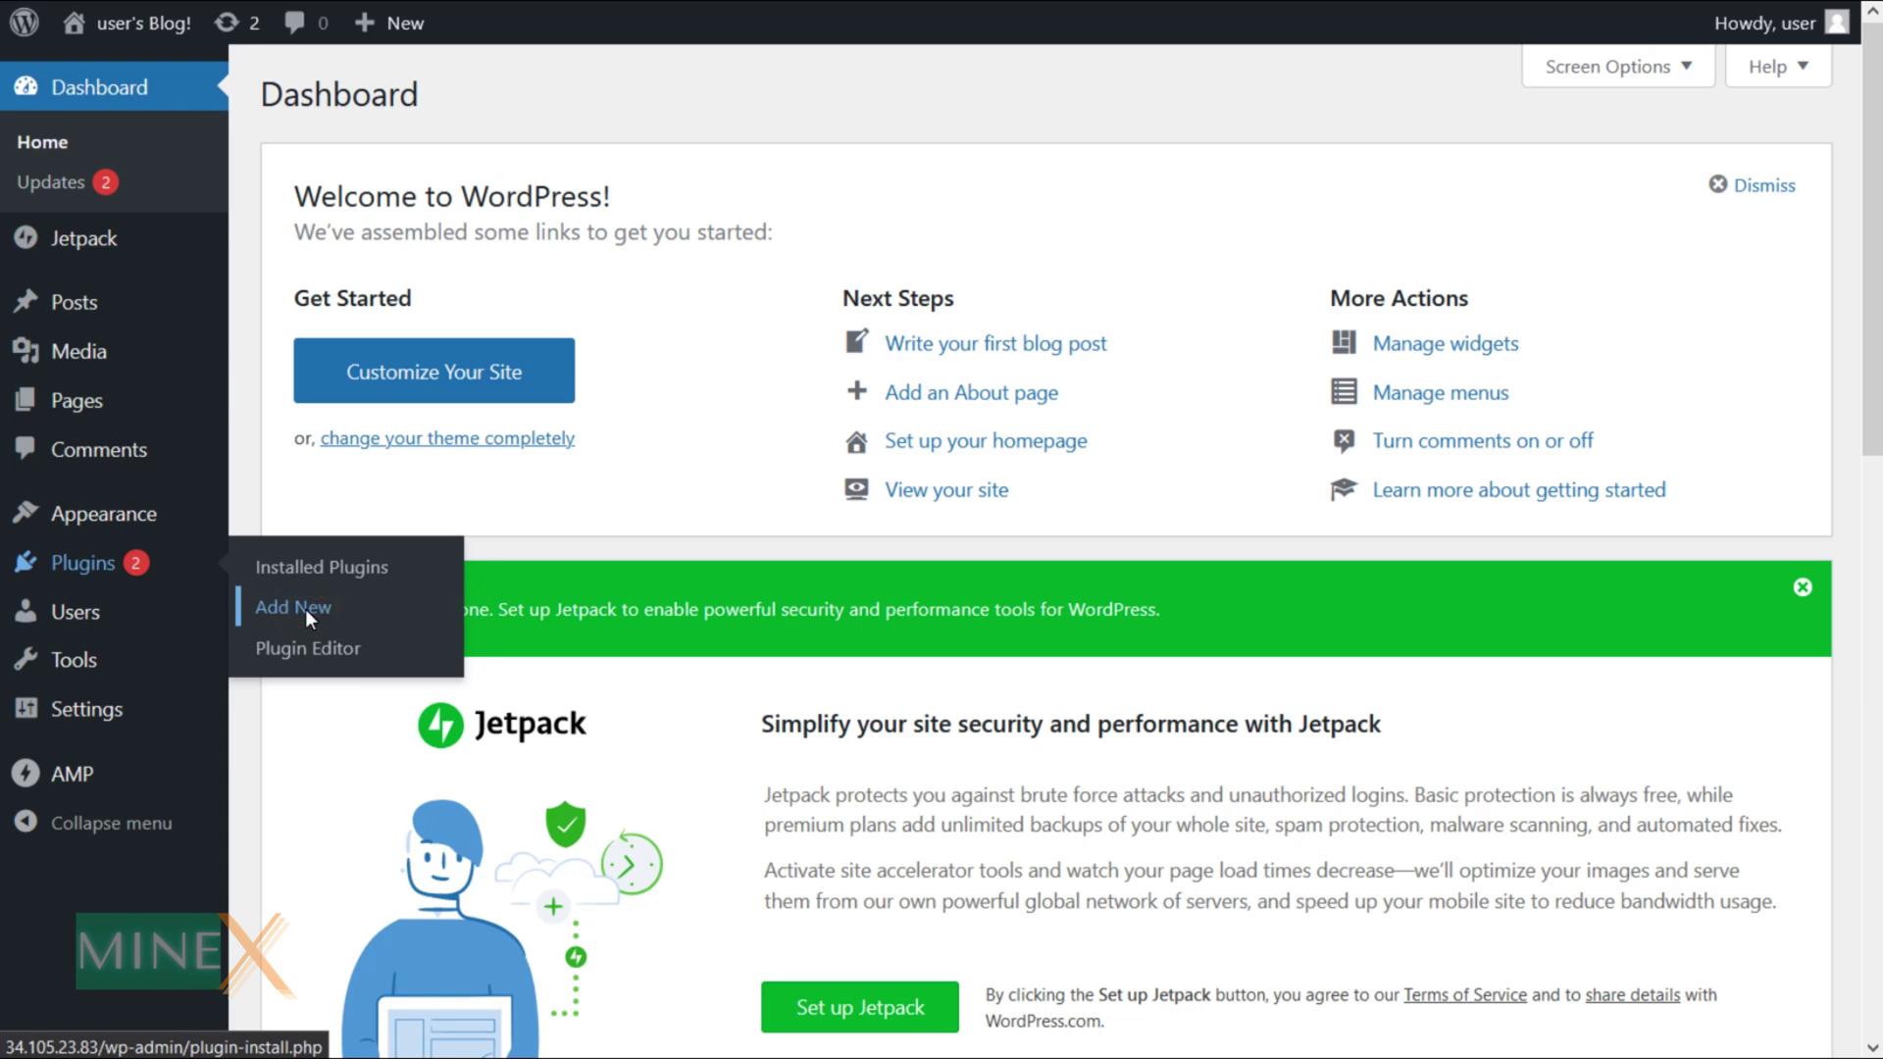
Upload and install all-in-one-wp-migration.zip, replacing the current version, and activate it
left_click(306, 611)
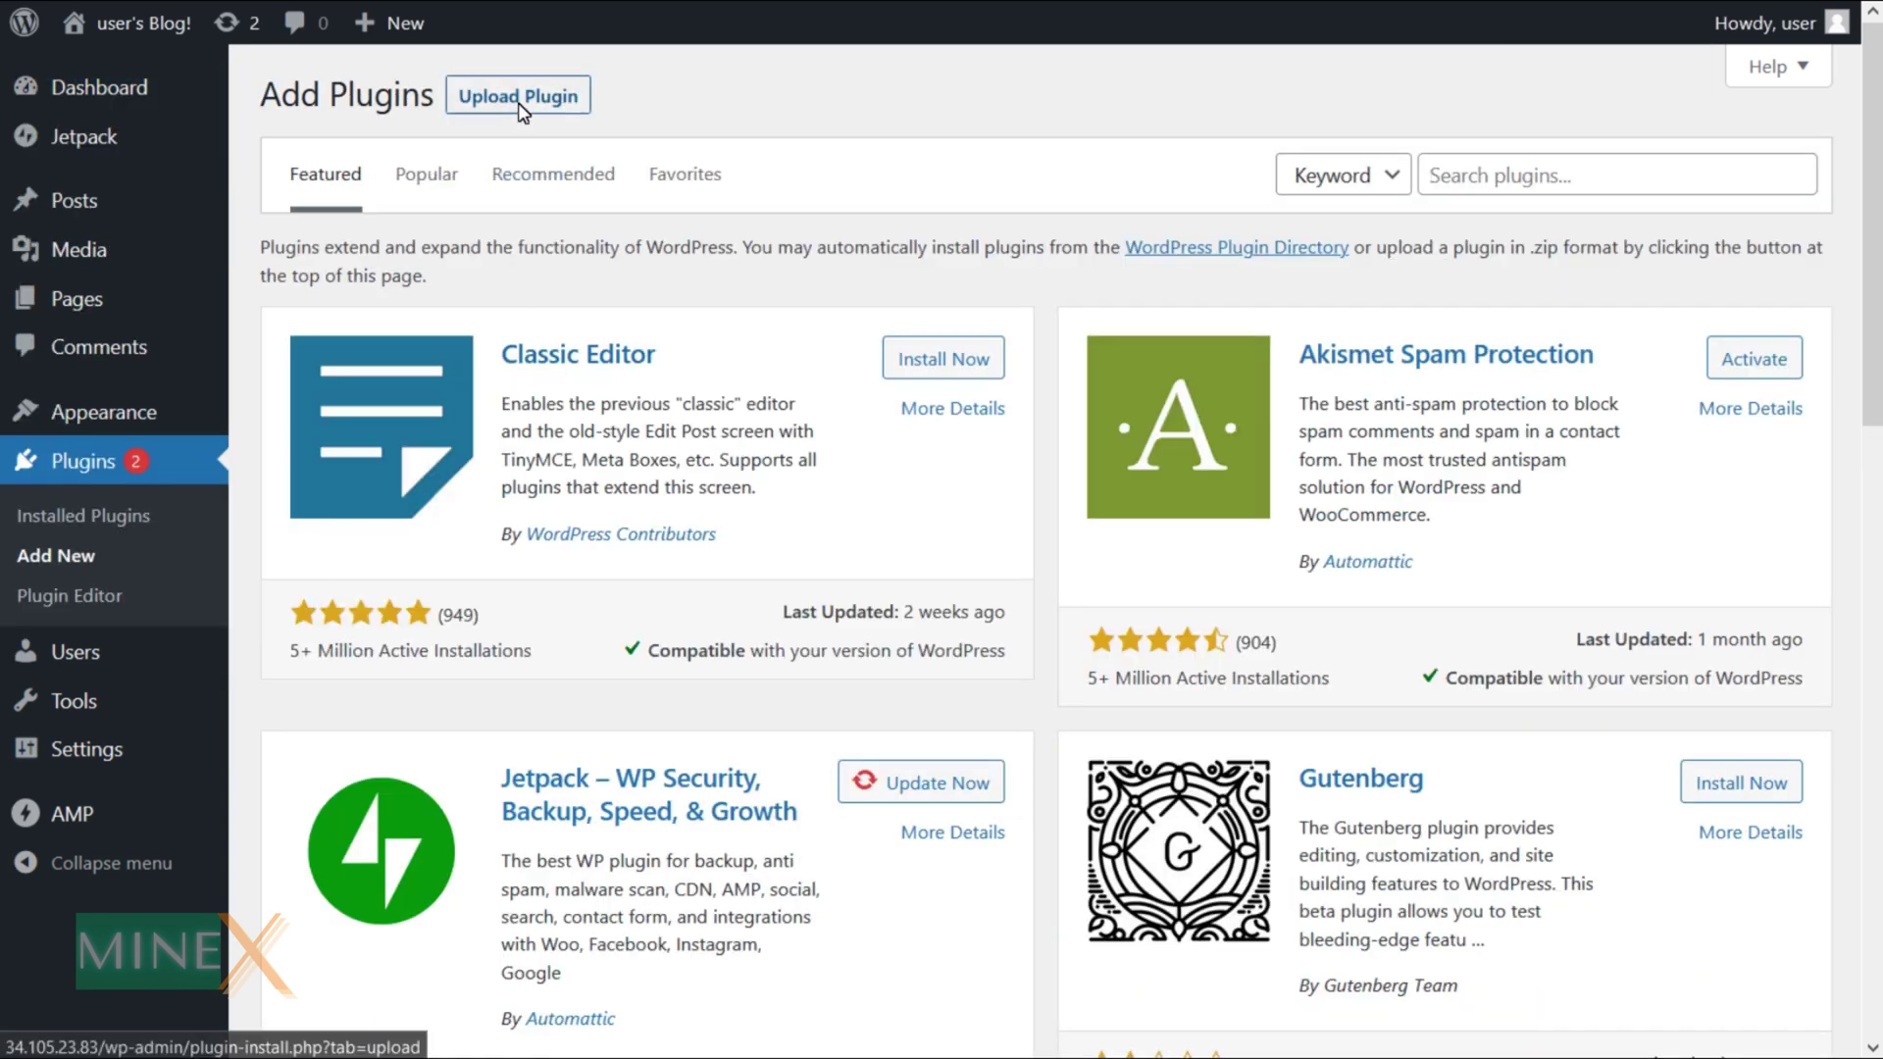
left_click(518, 97)
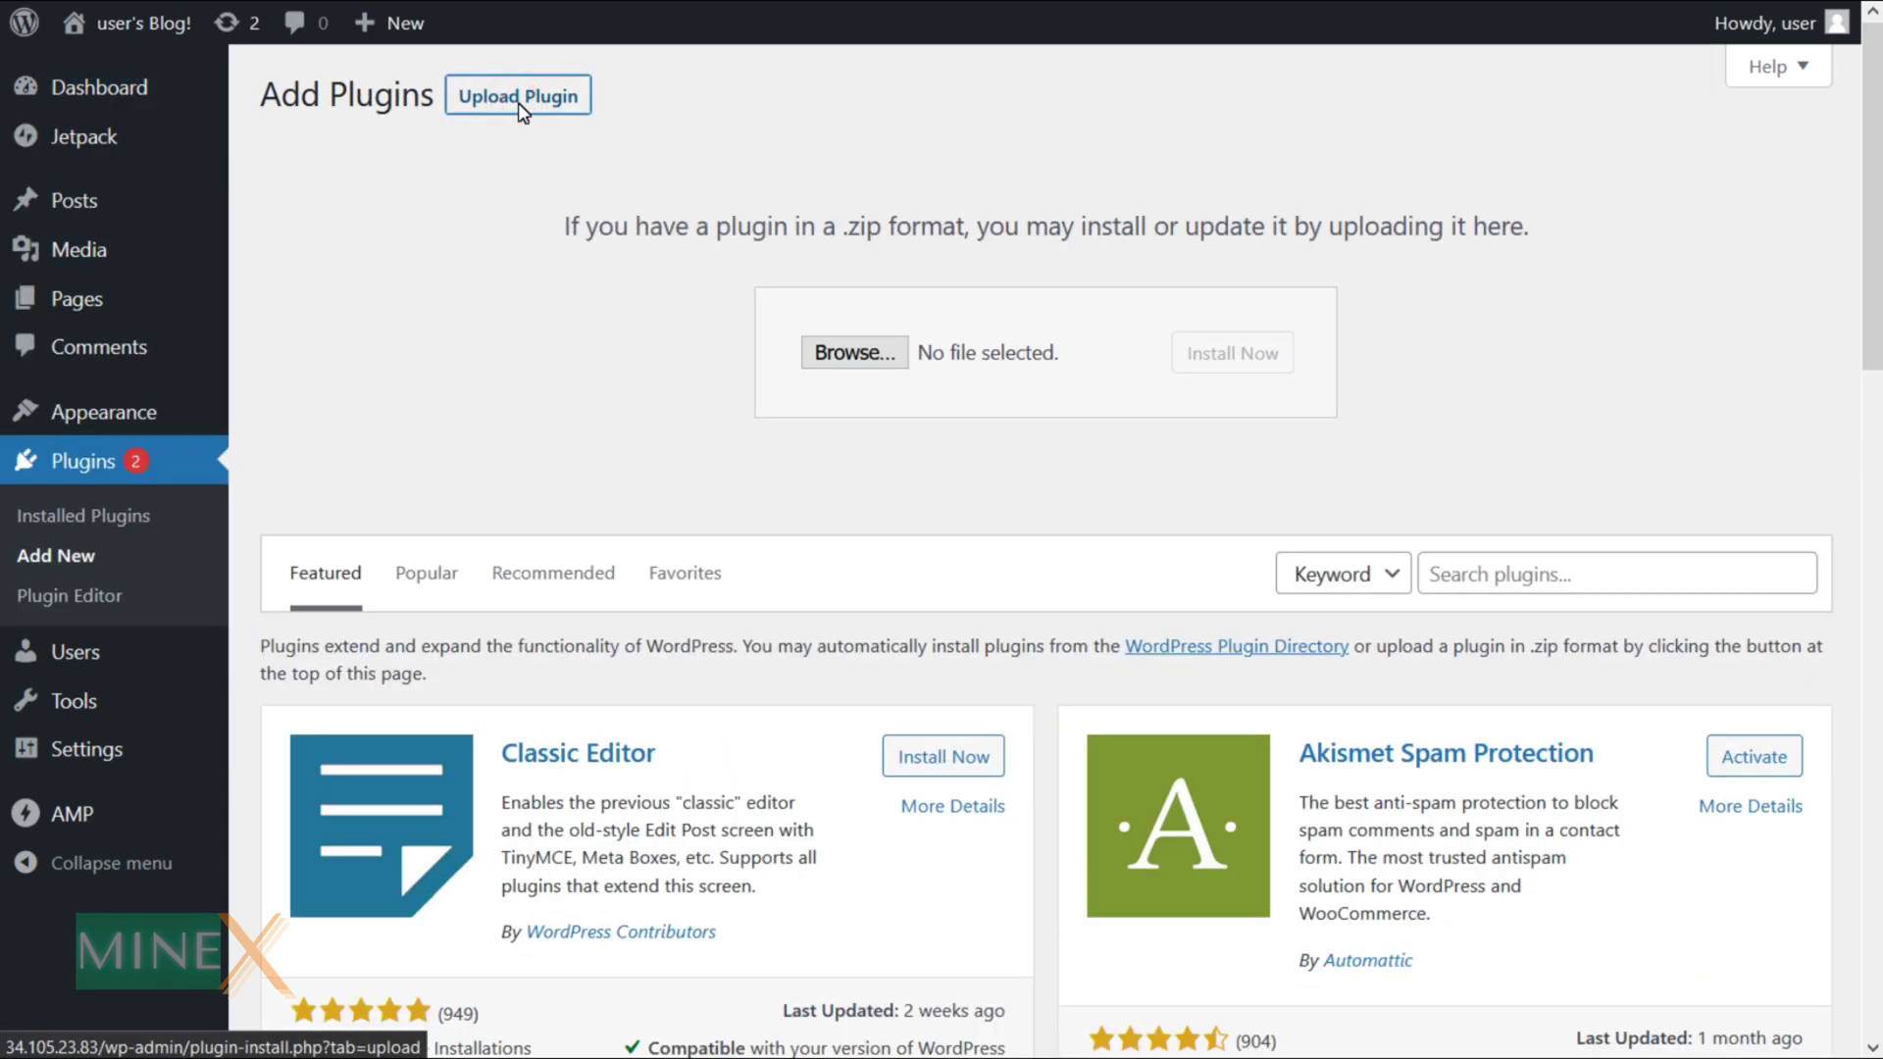
left_click(892, 355)
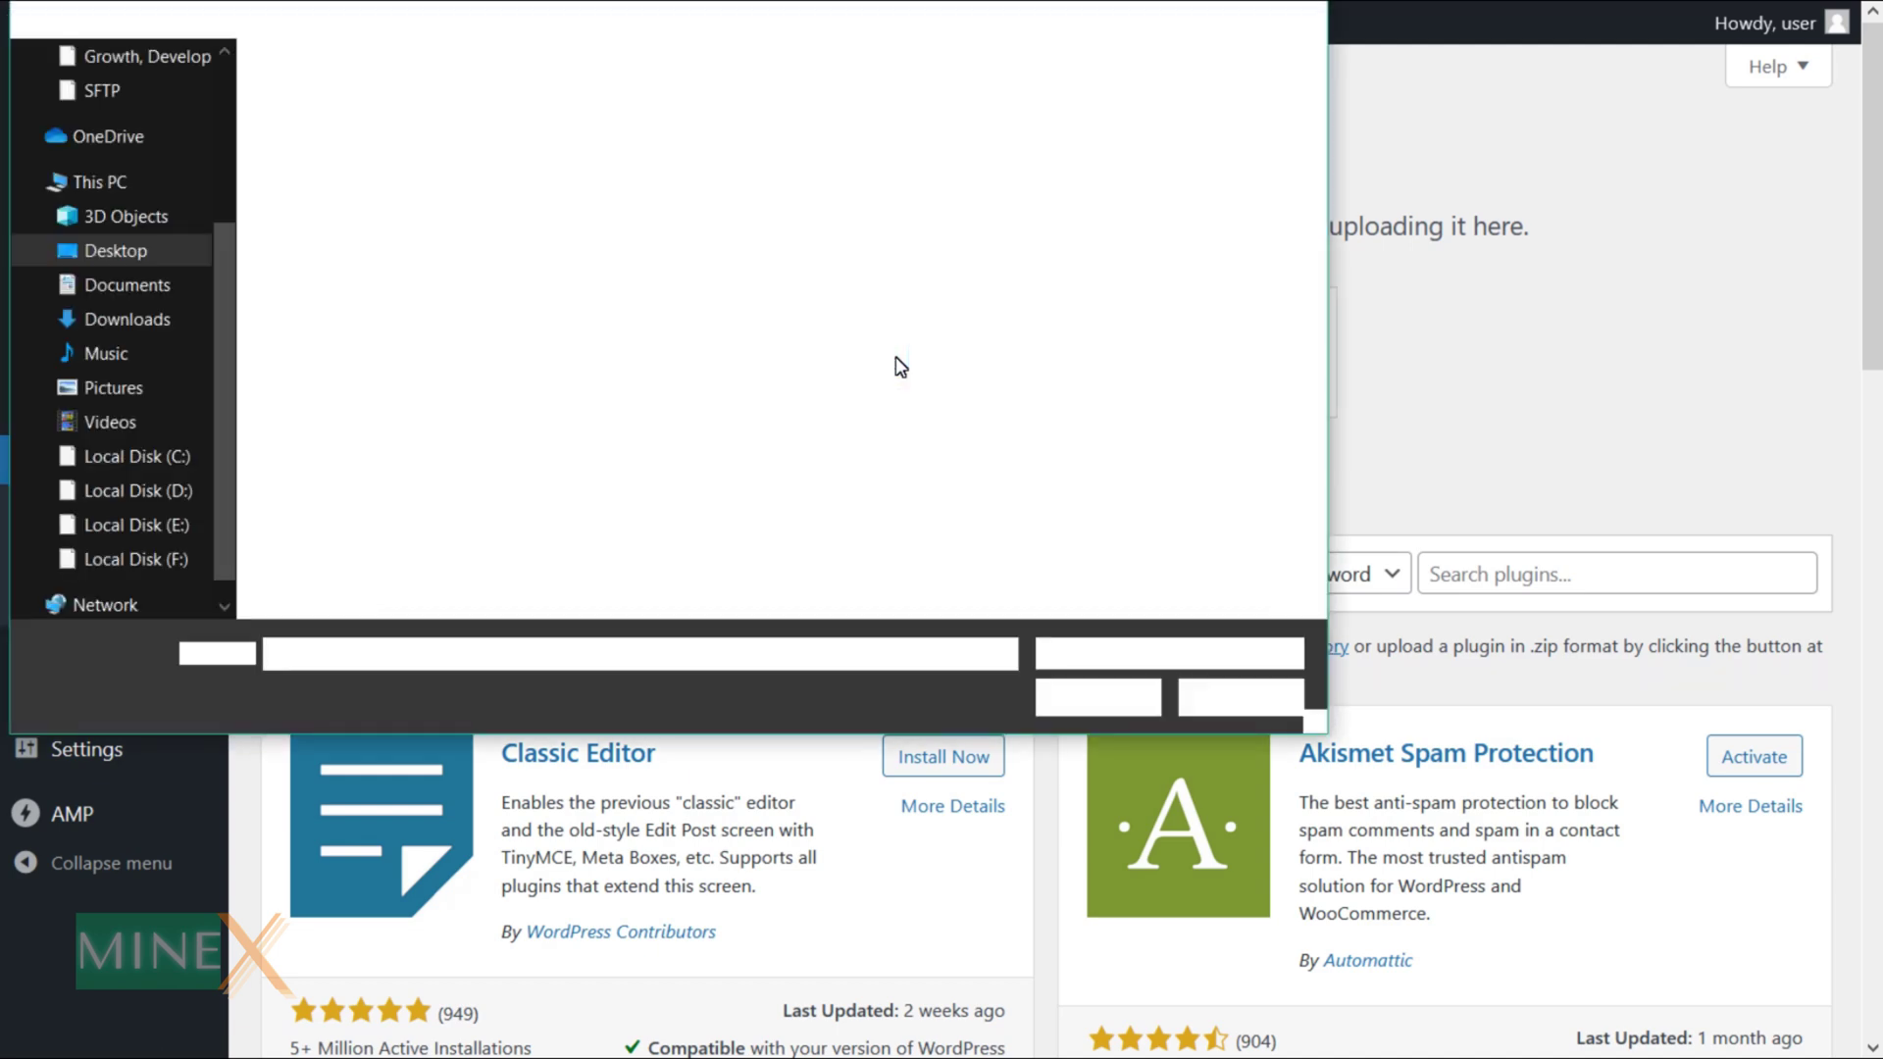
double_click(895, 362)
left_click(1218, 376)
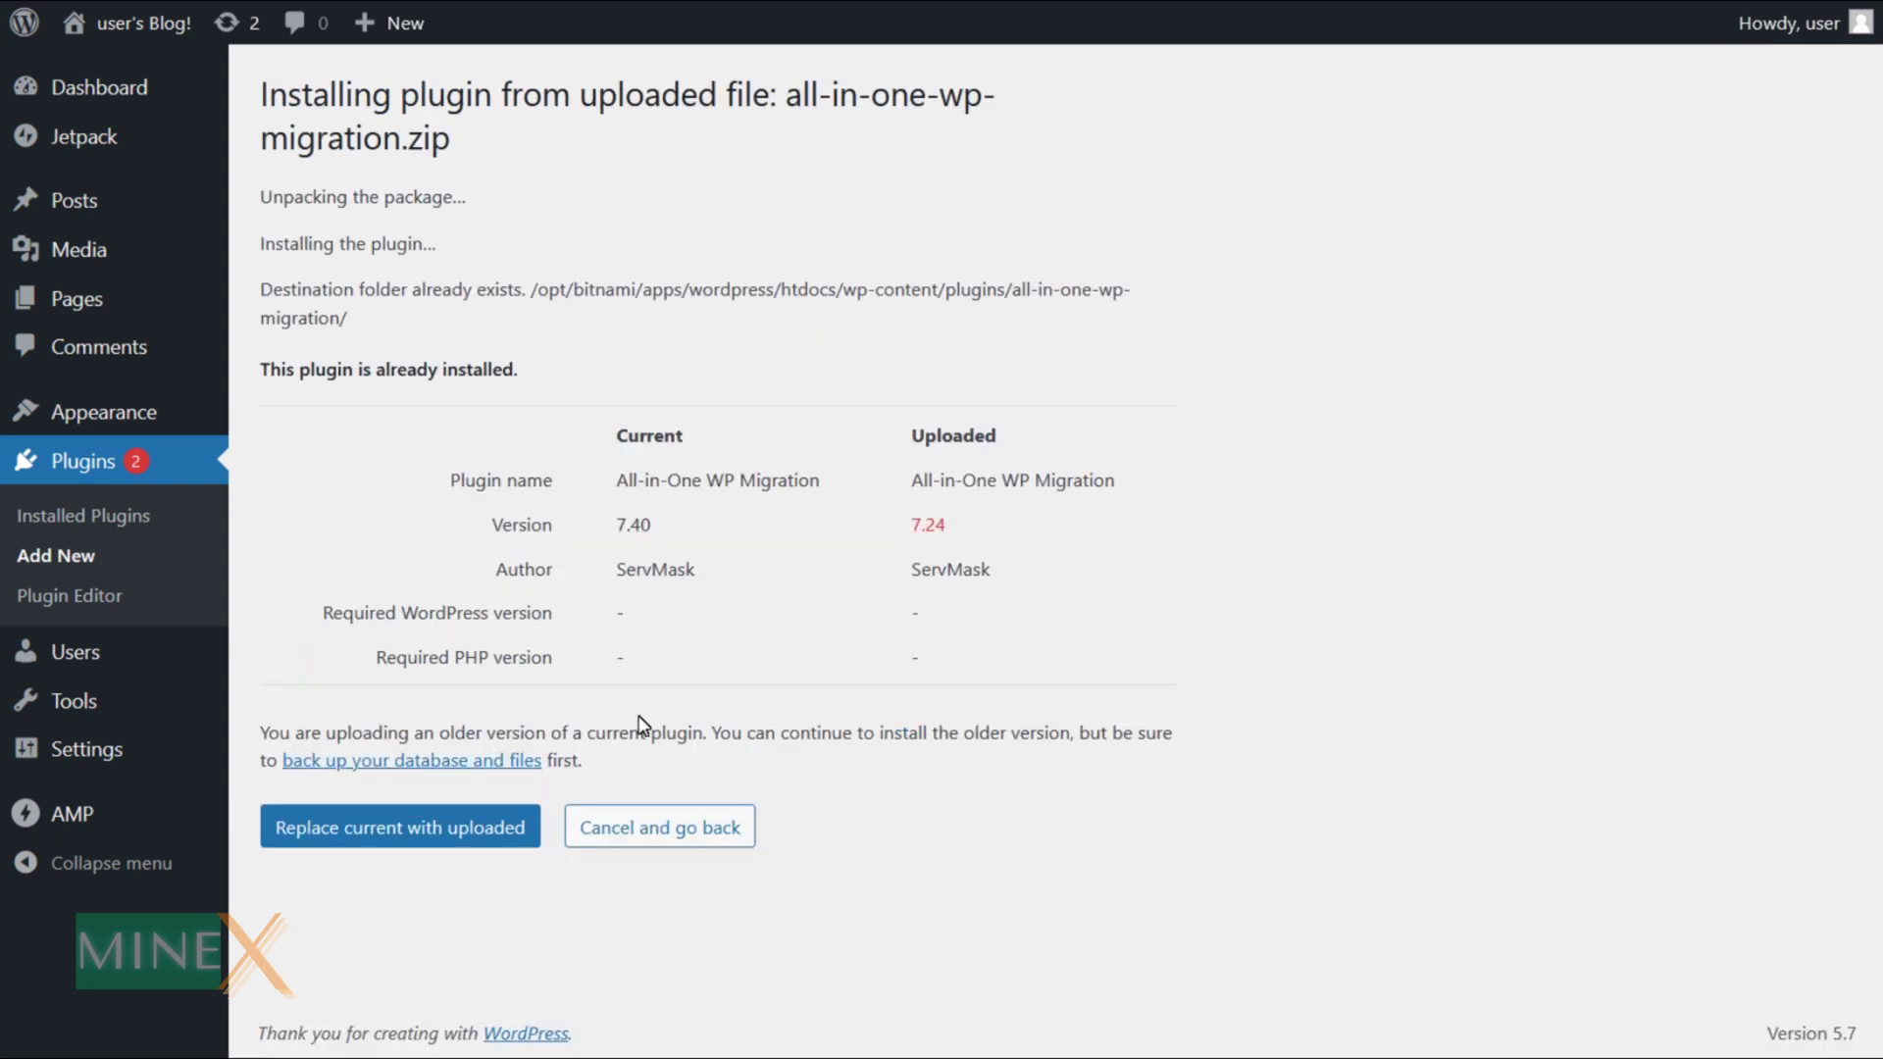
left_click(429, 847)
key("Tab")
key("Return")
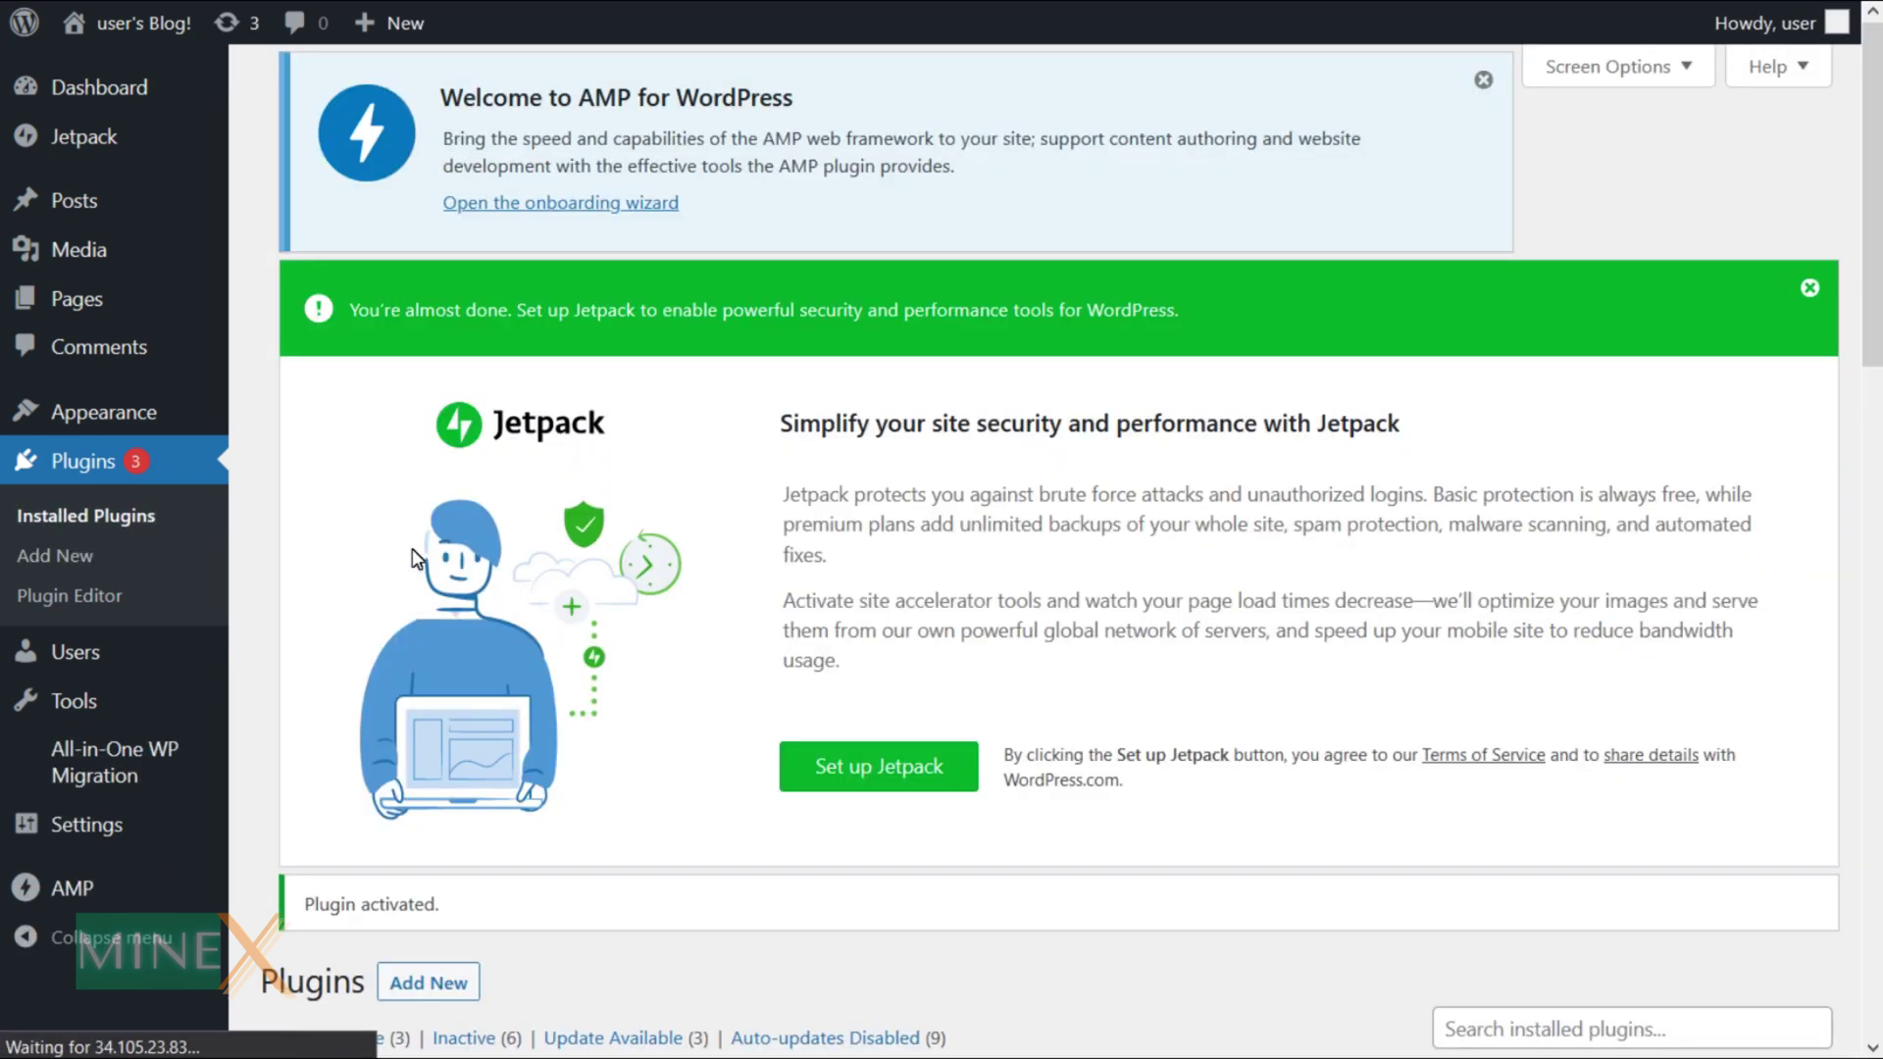
Upload, install and activate the Google Drive extension zip
left_click(428, 107)
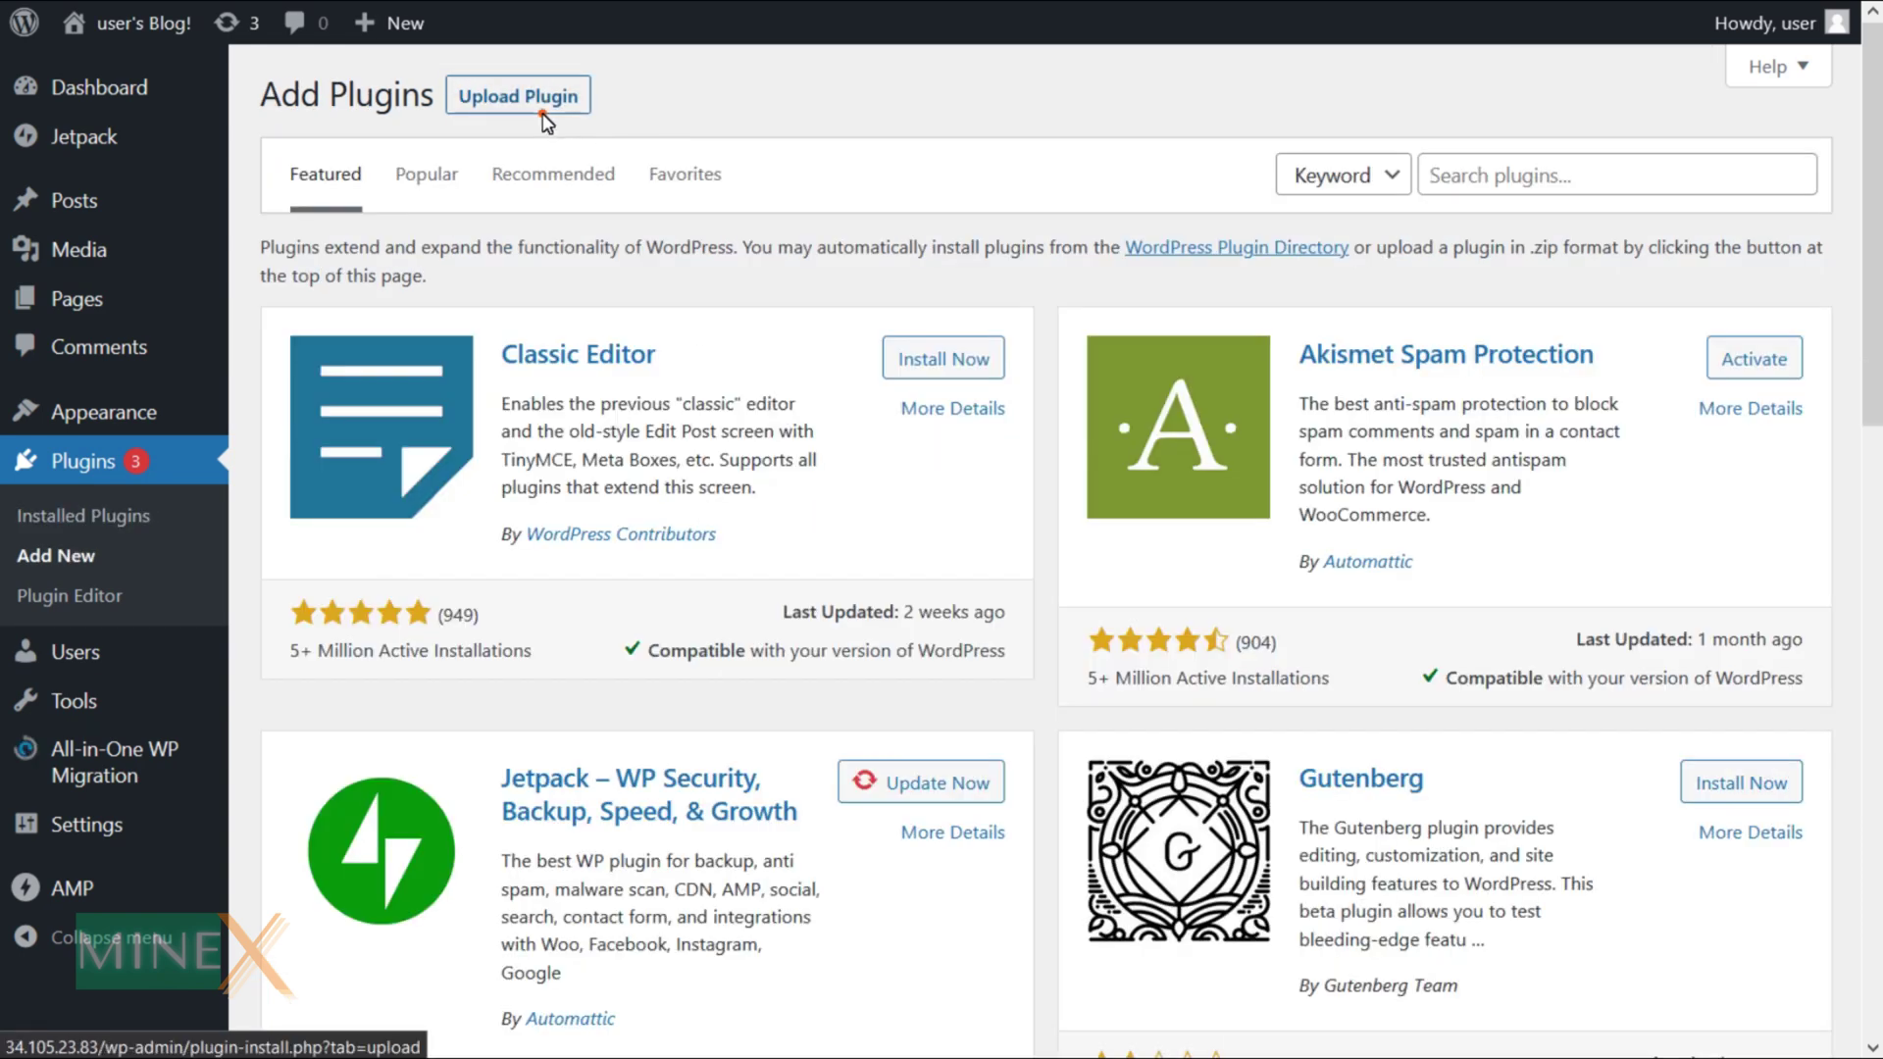
left_click(518, 96)
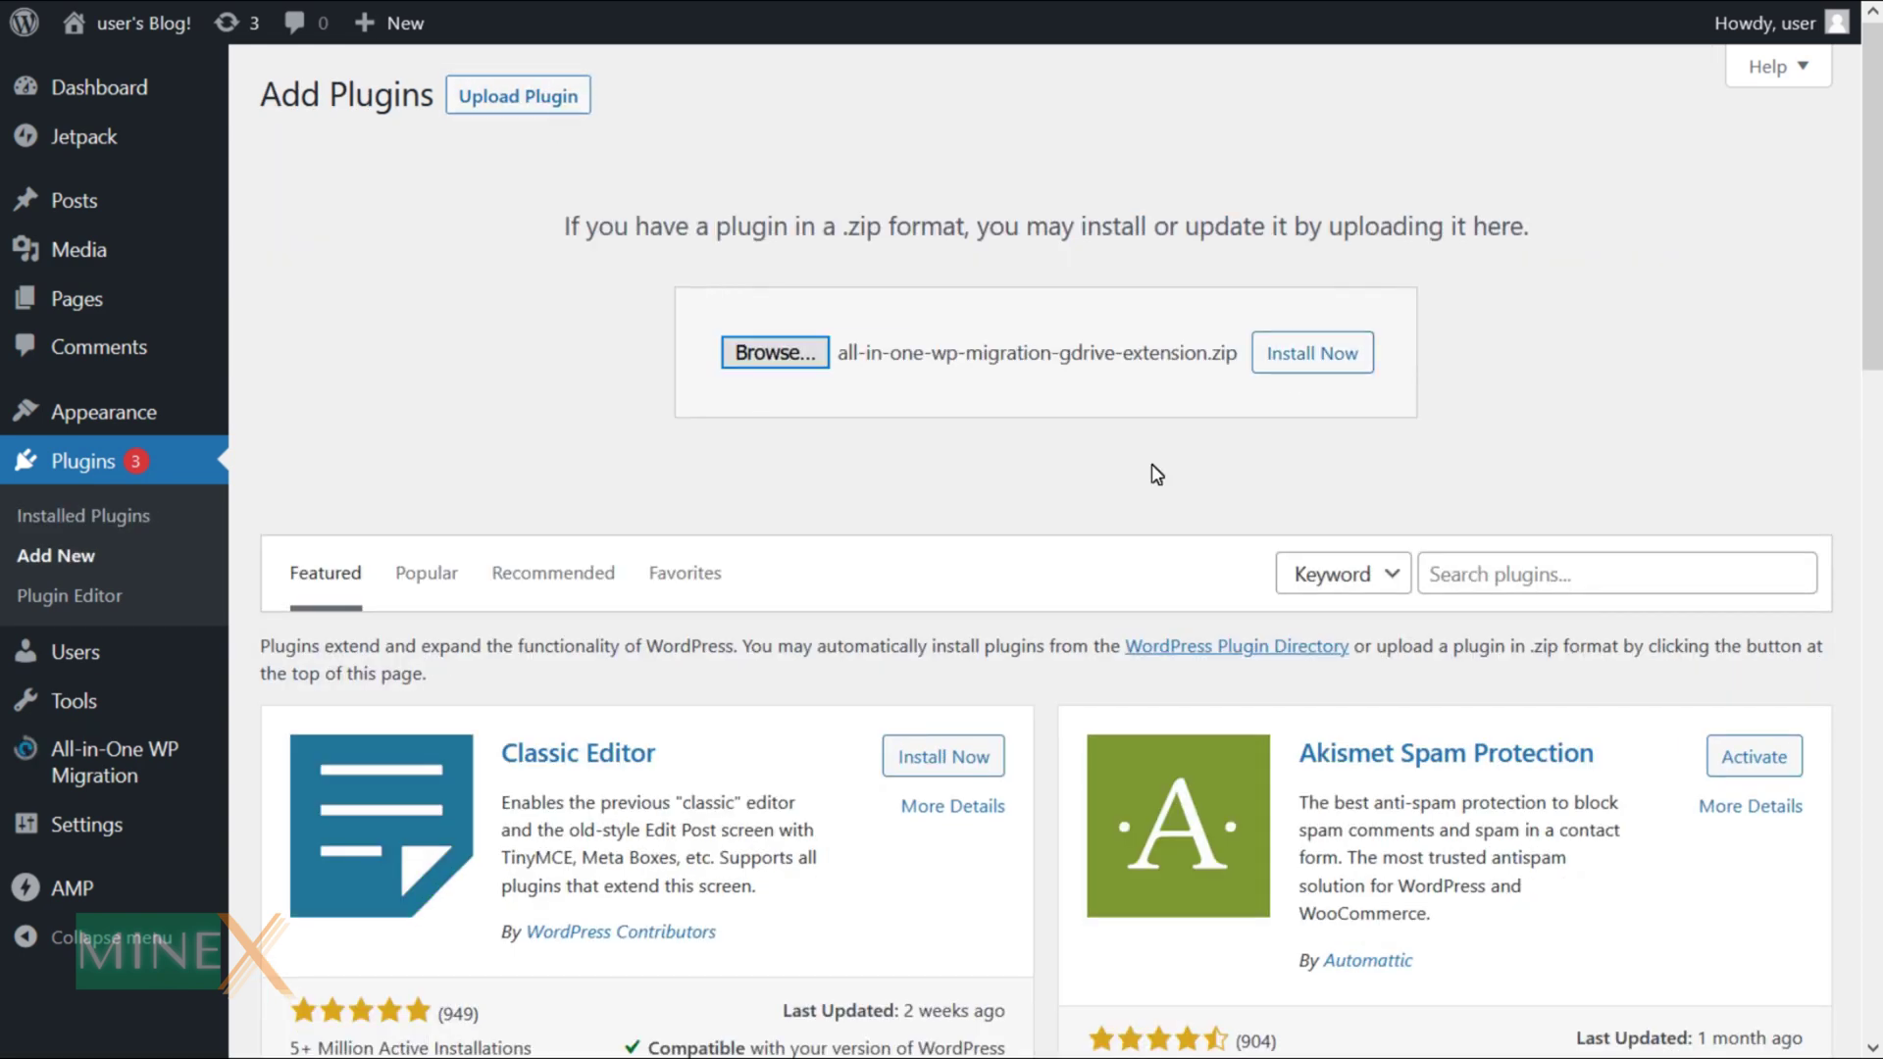
left_click(1290, 376)
left_click(354, 341)
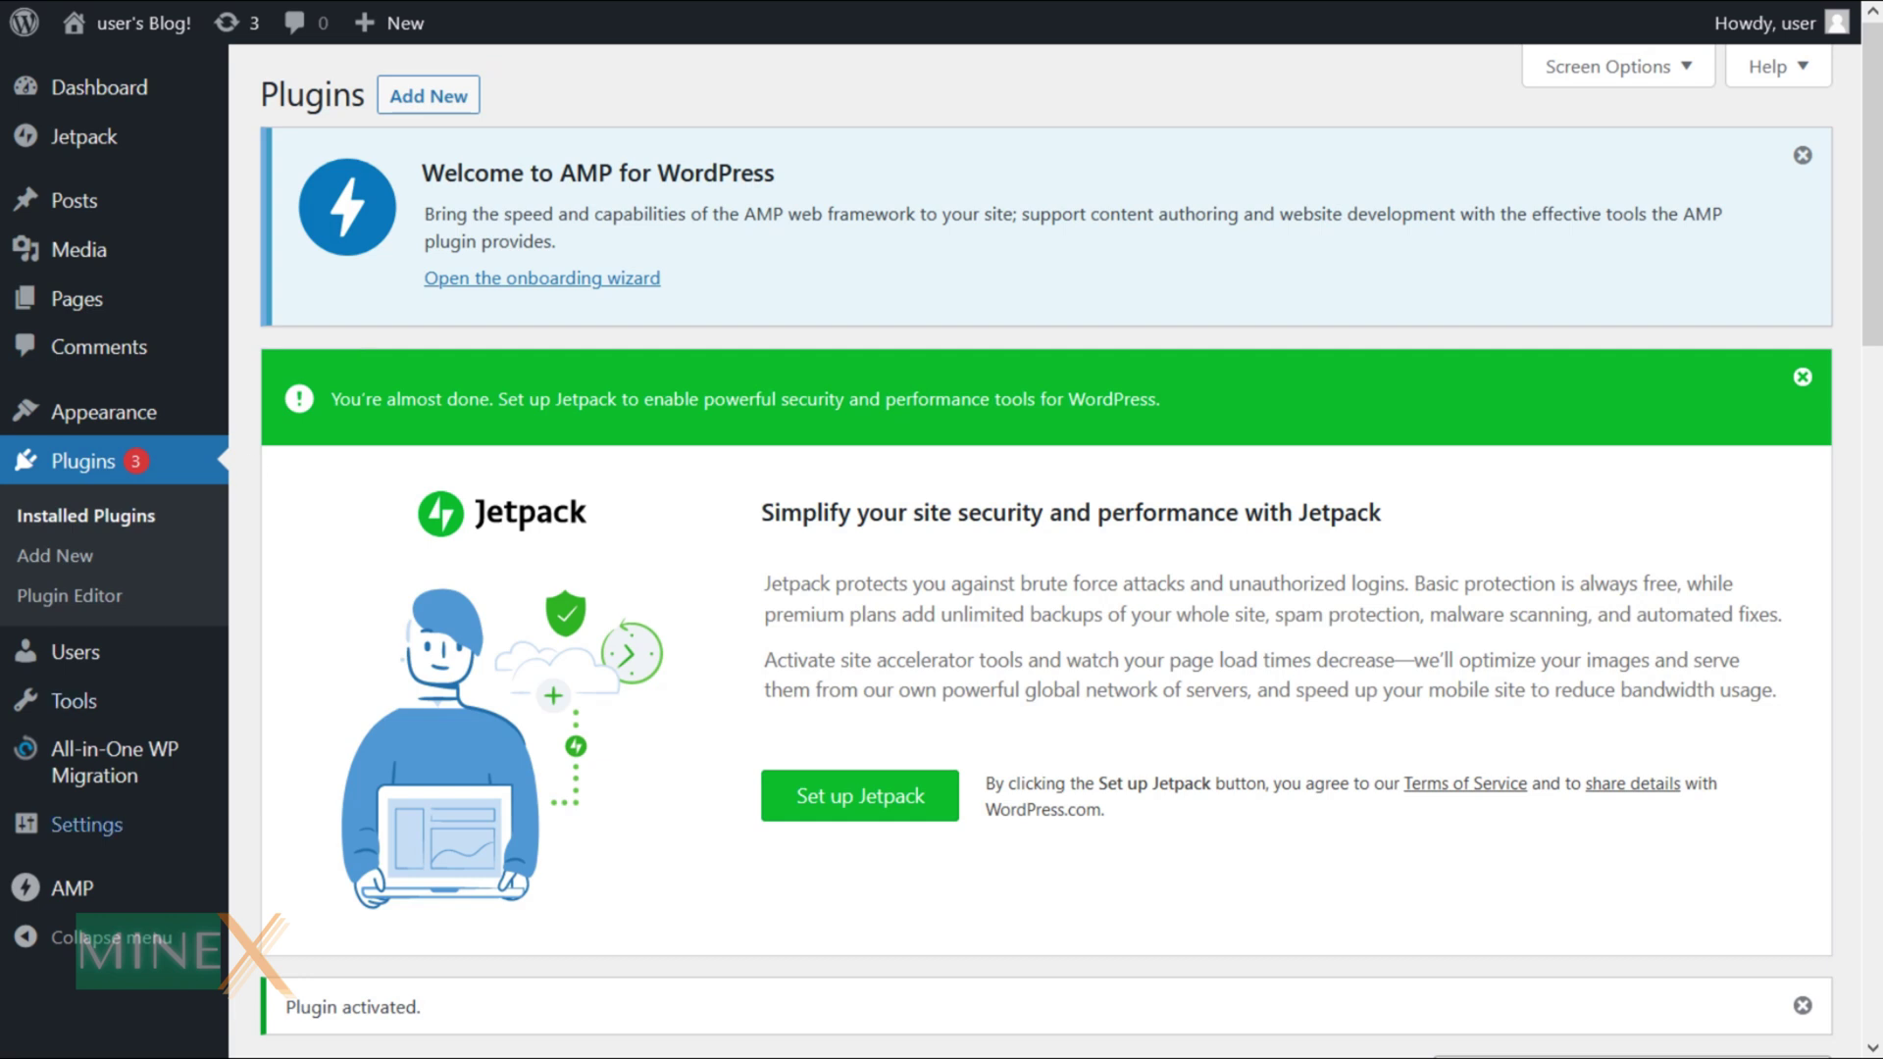
On the Import Site page choose Google Drive as the import source to link the Drive account
left_click(132, 778)
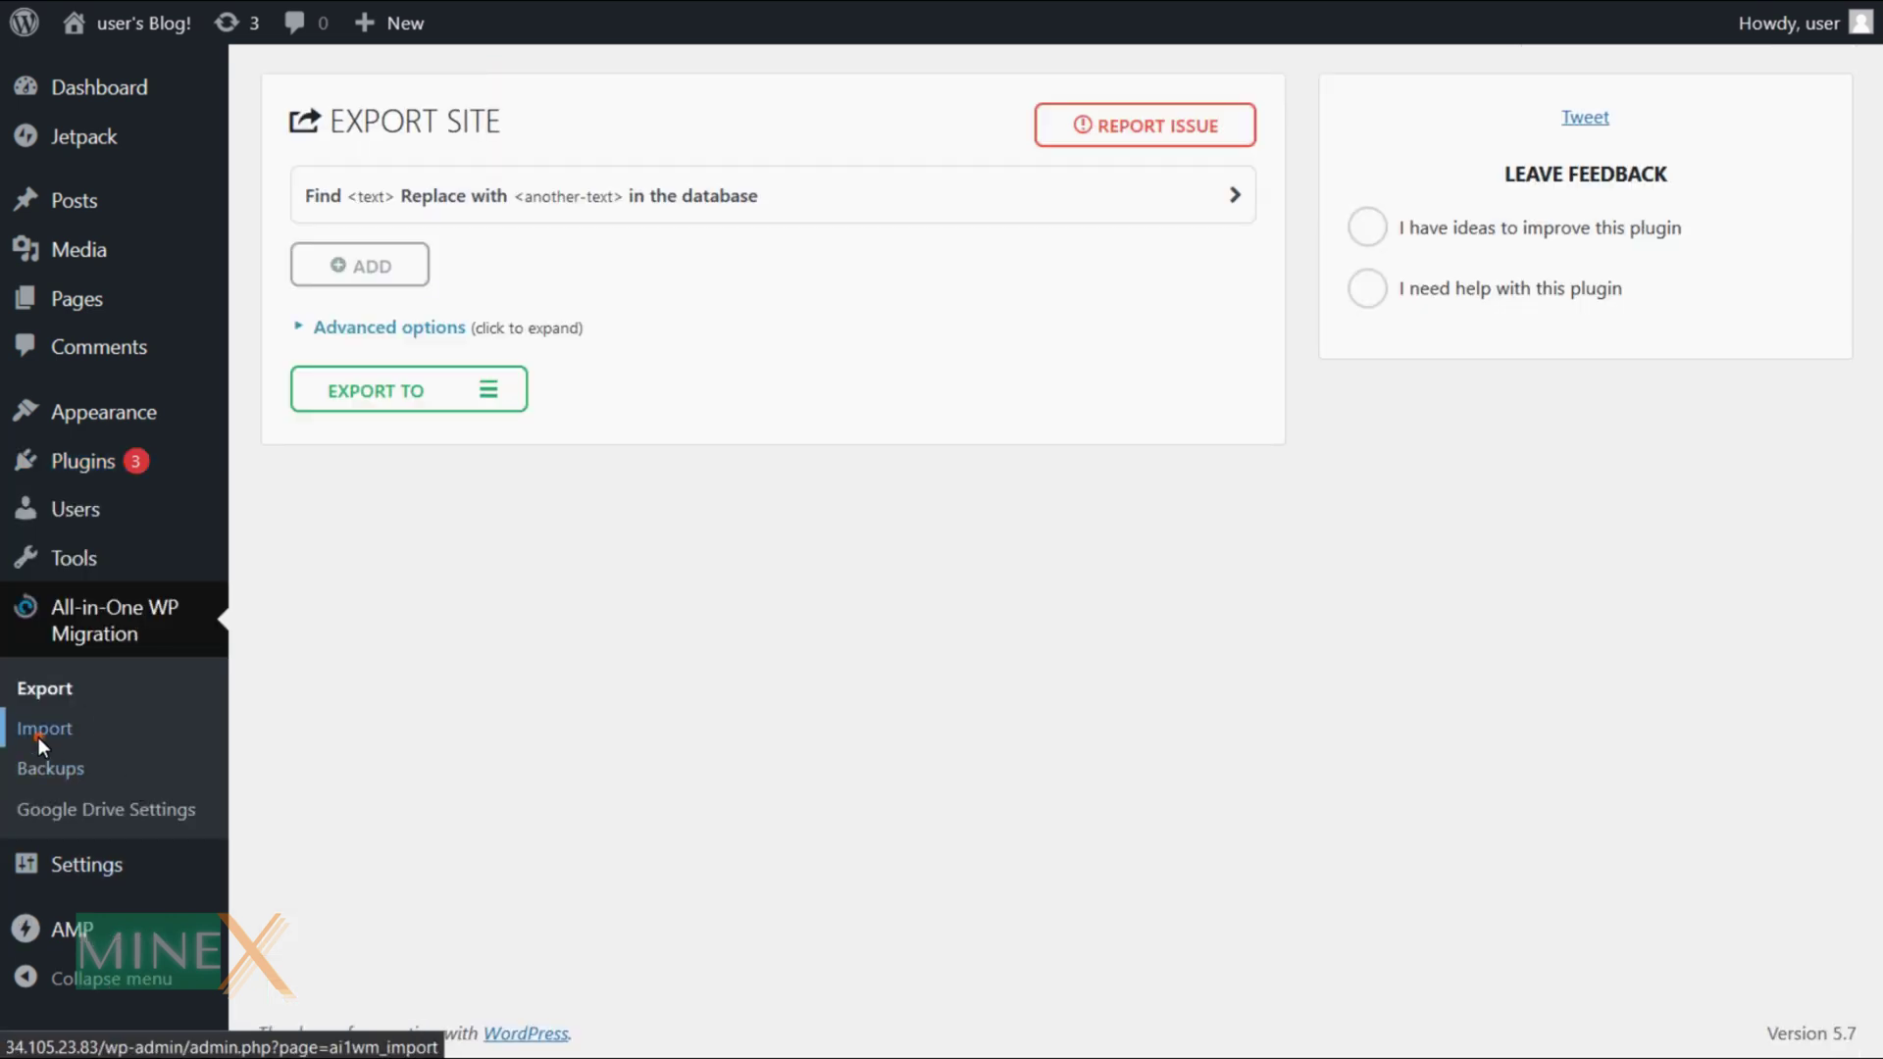
left_click(44, 732)
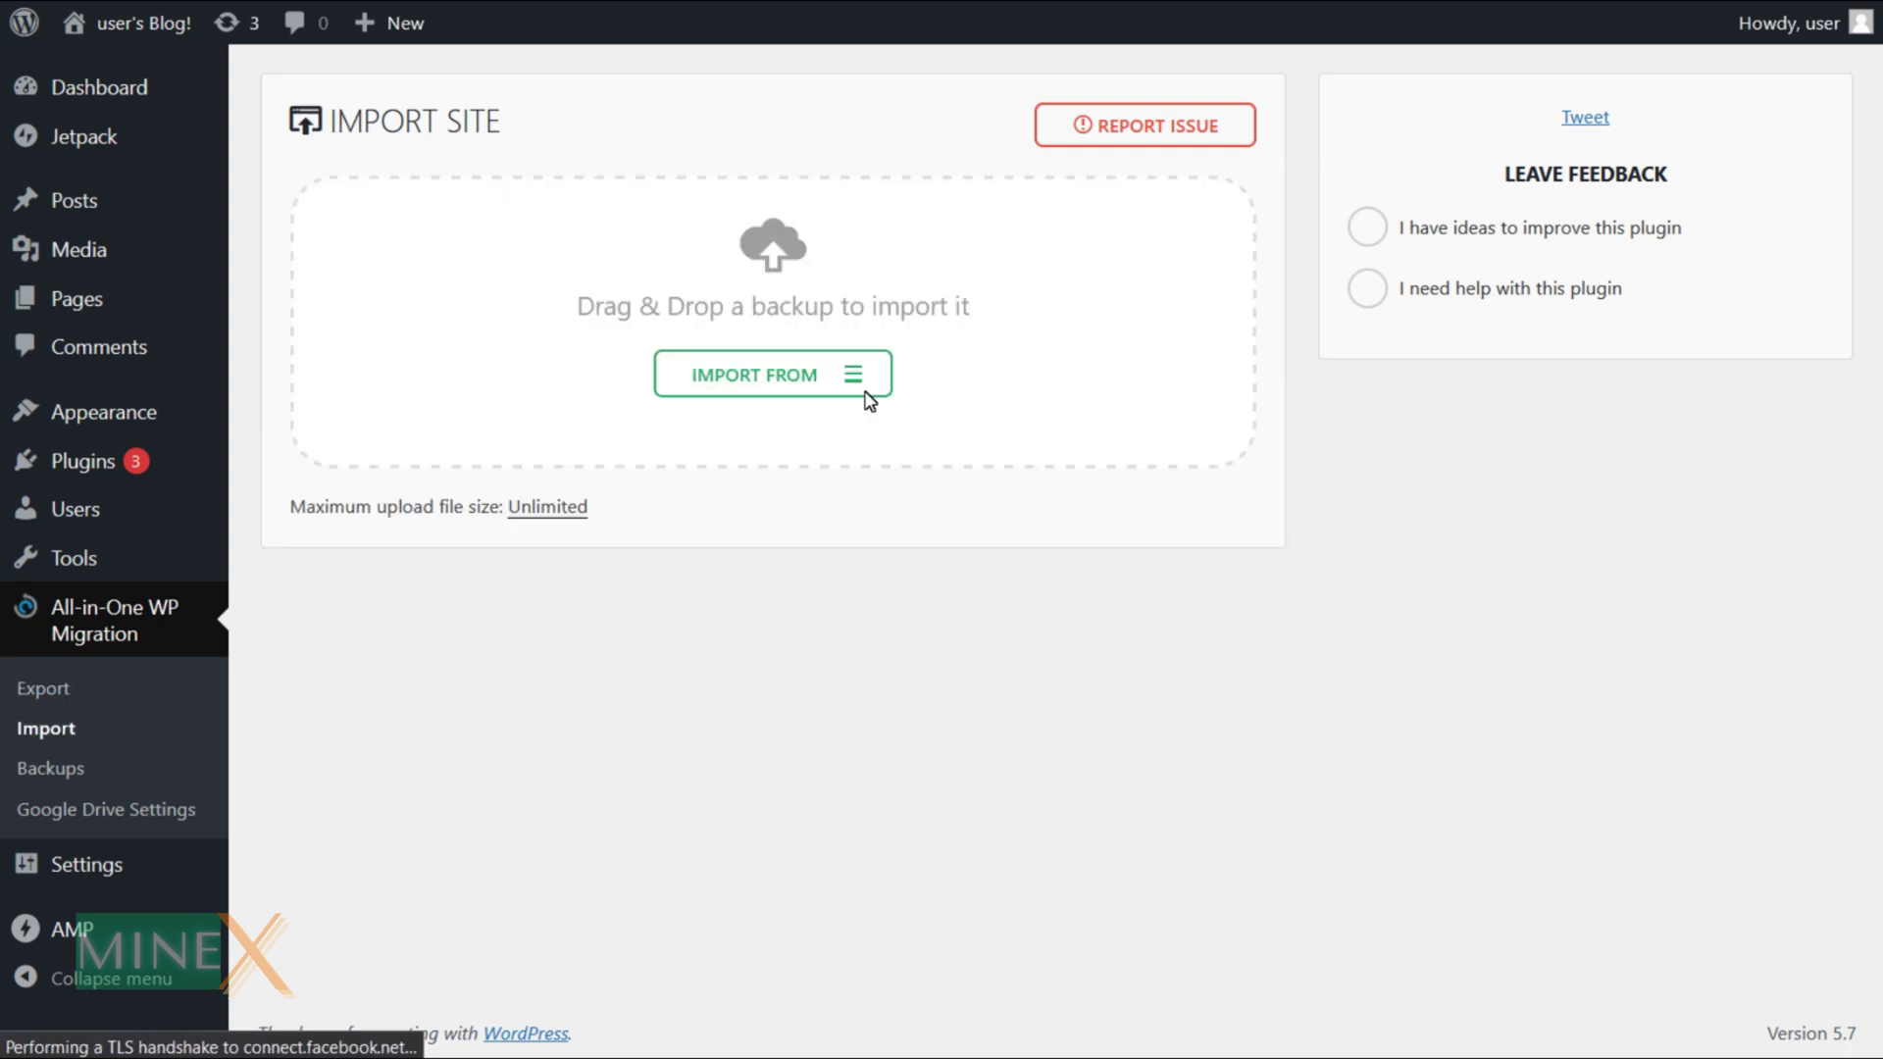
left_click(854, 387)
left_click(766, 462)
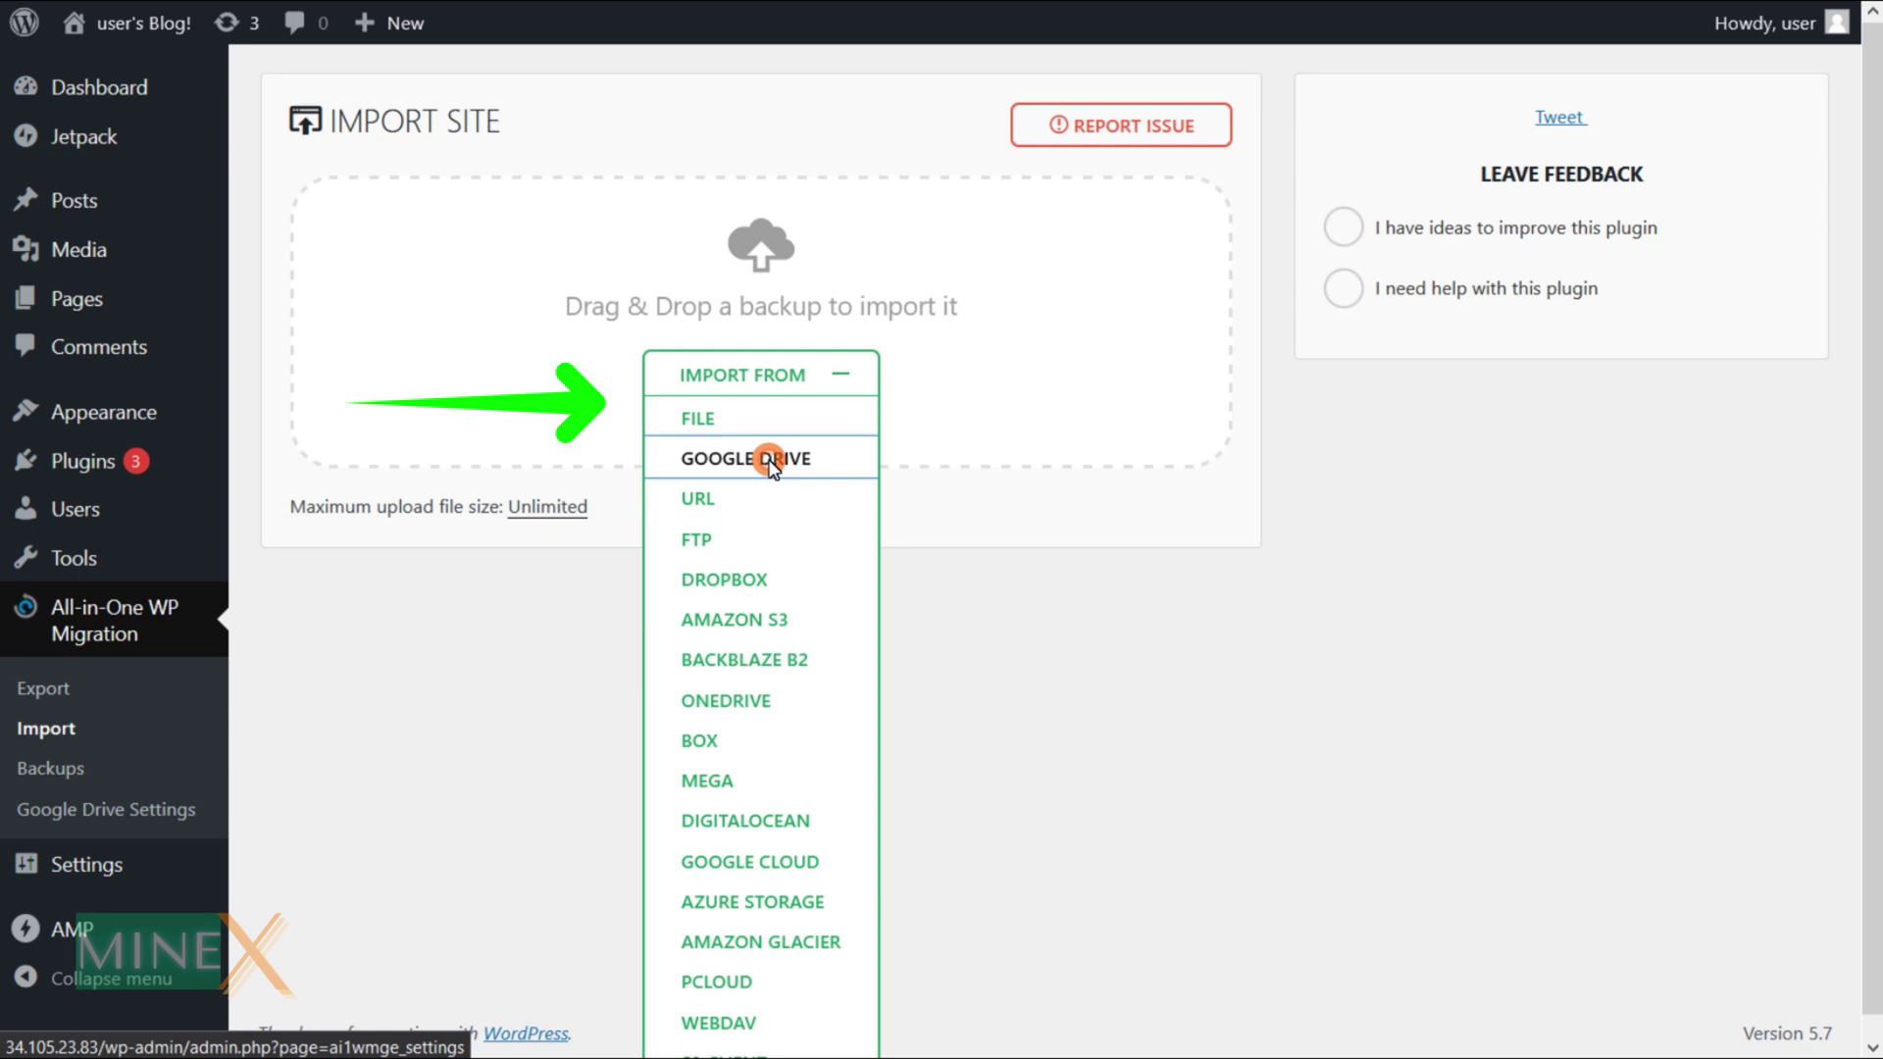
left_click(771, 468)
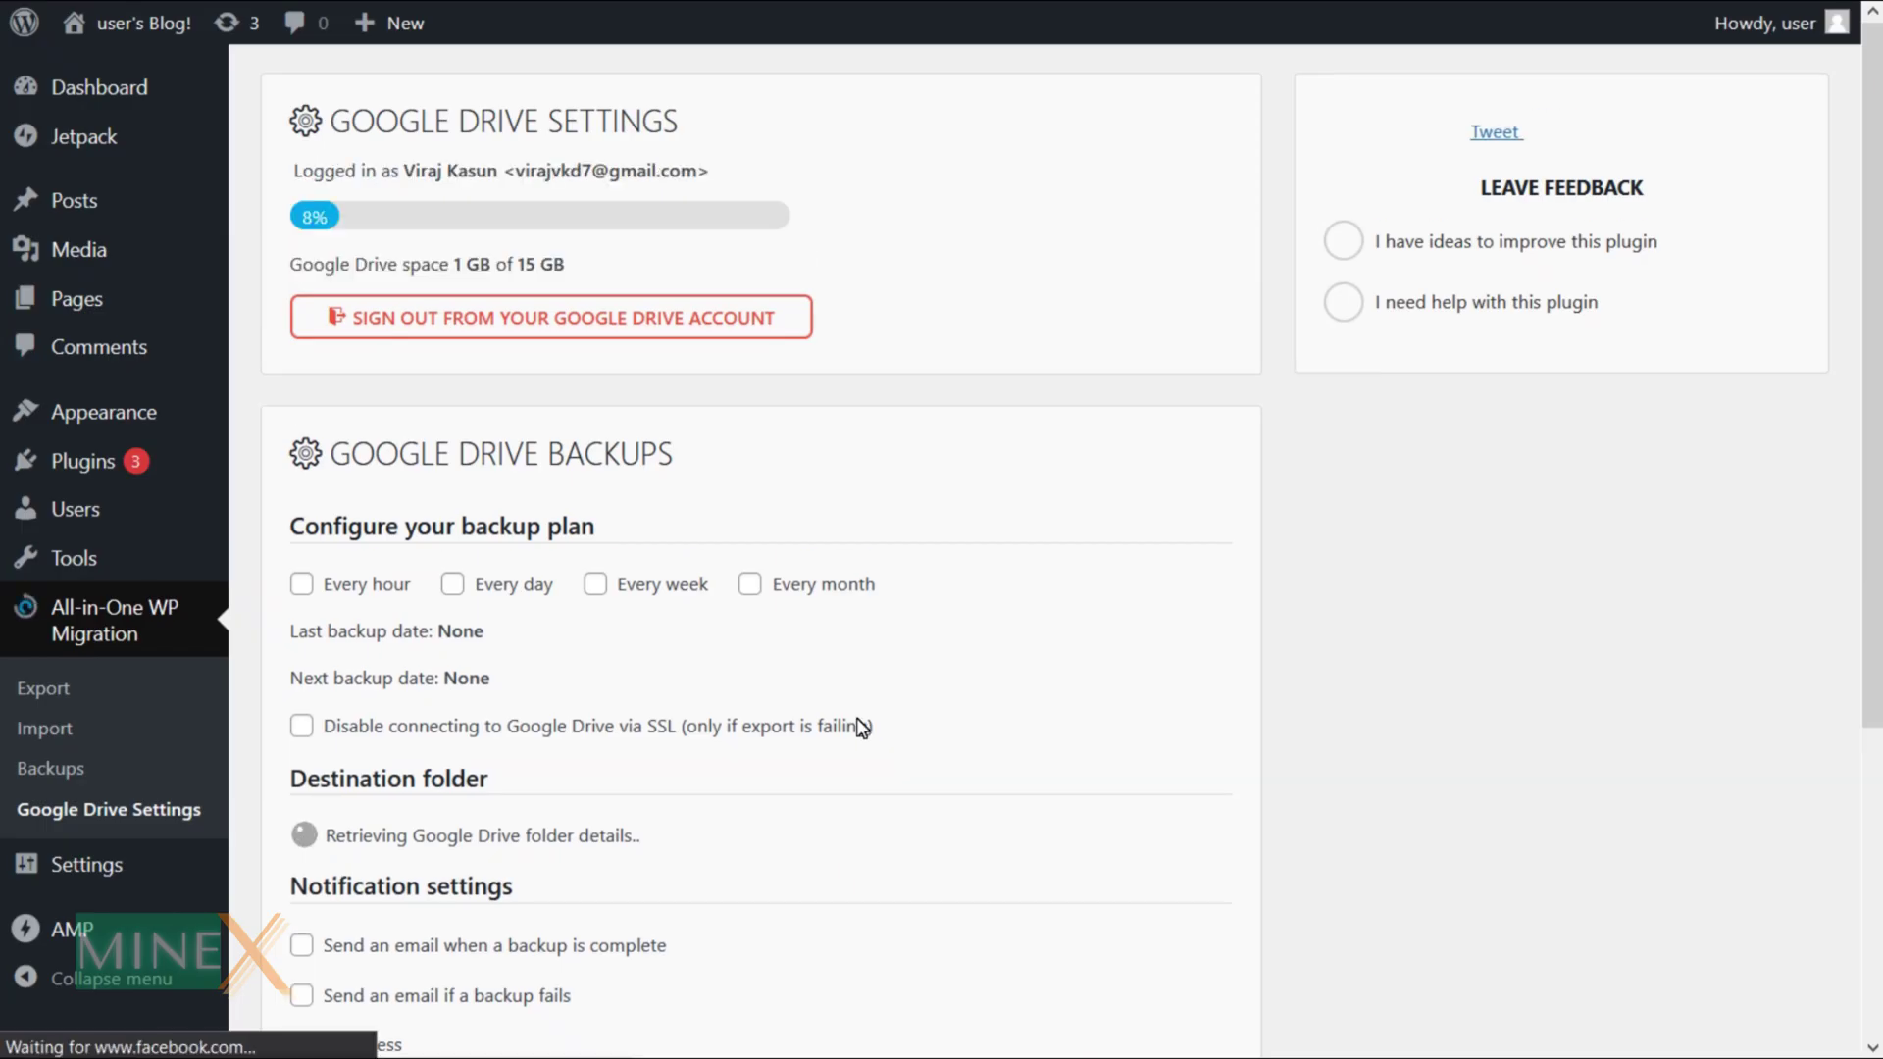
scroll(860, 725, "down", 2)
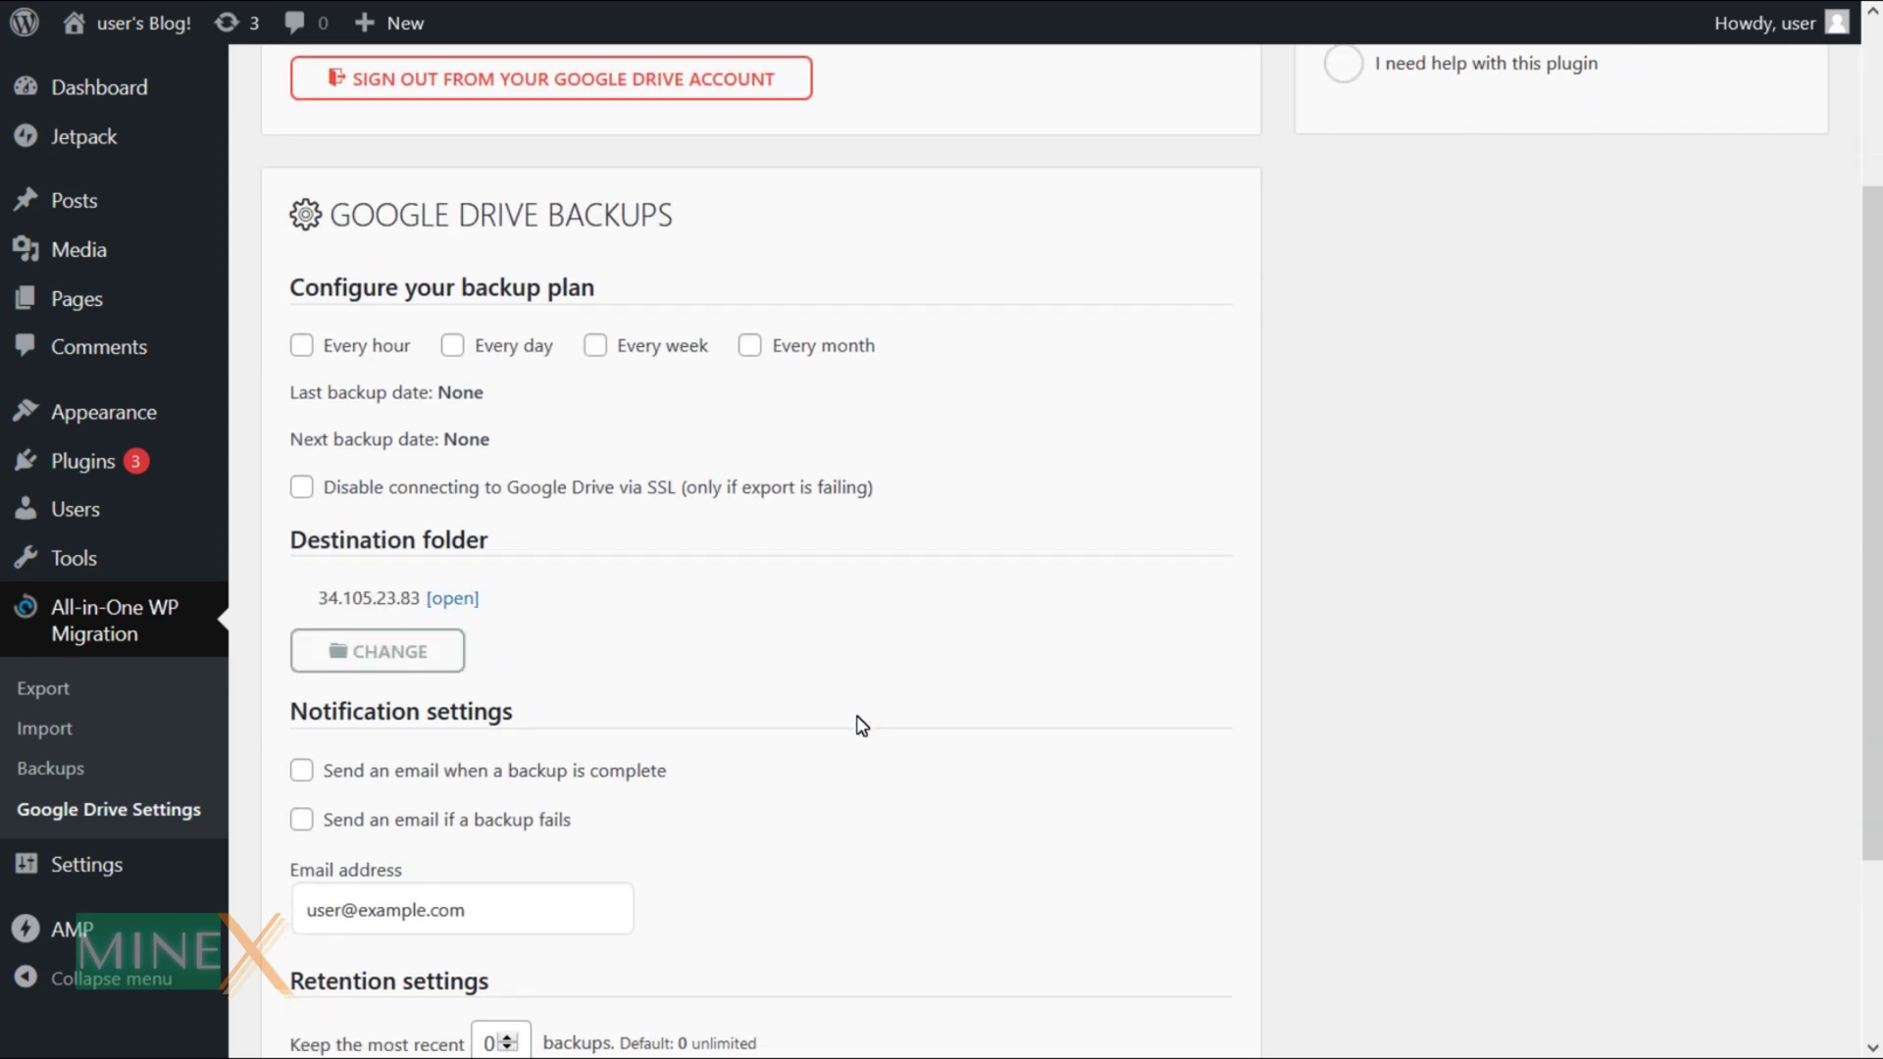
scroll(861, 725, "down", 2)
scroll(861, 725, "up", 2)
scroll(861, 725, "up", 2)
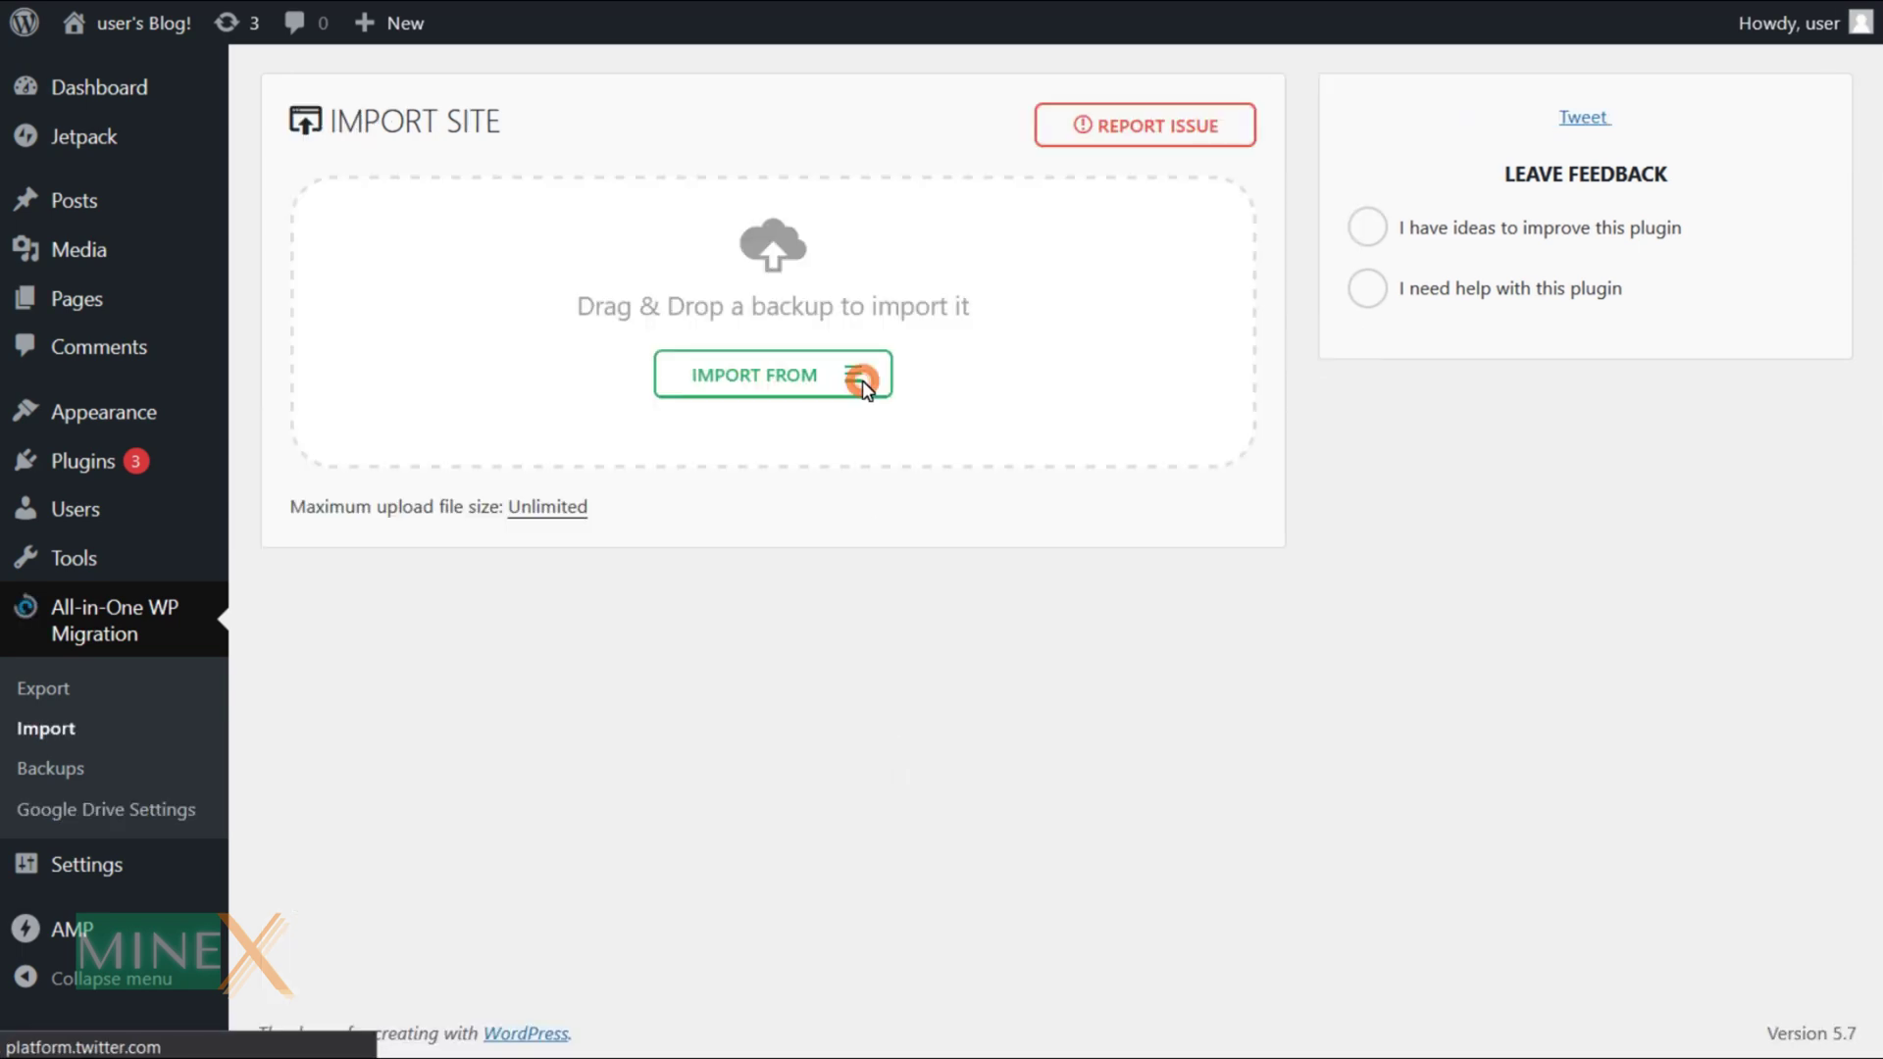
left_click(861, 377)
left_click(777, 459)
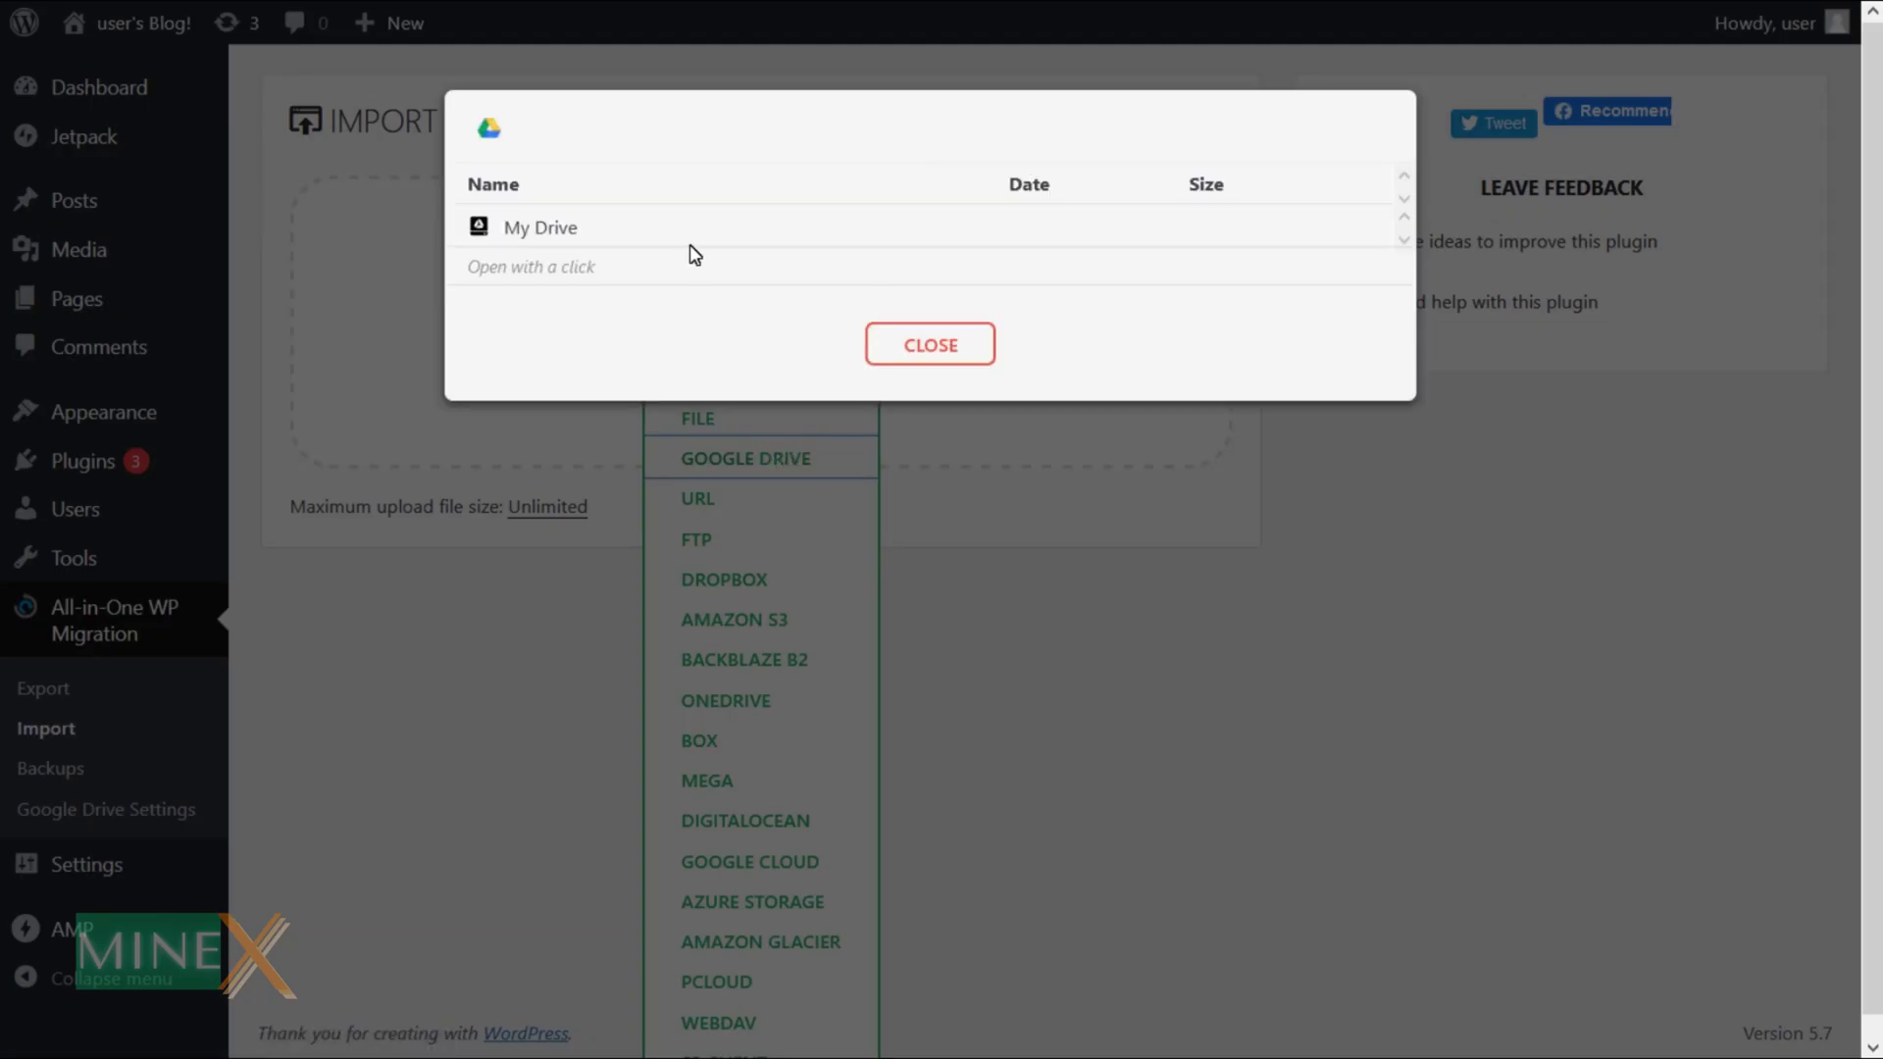
left_click(533, 235)
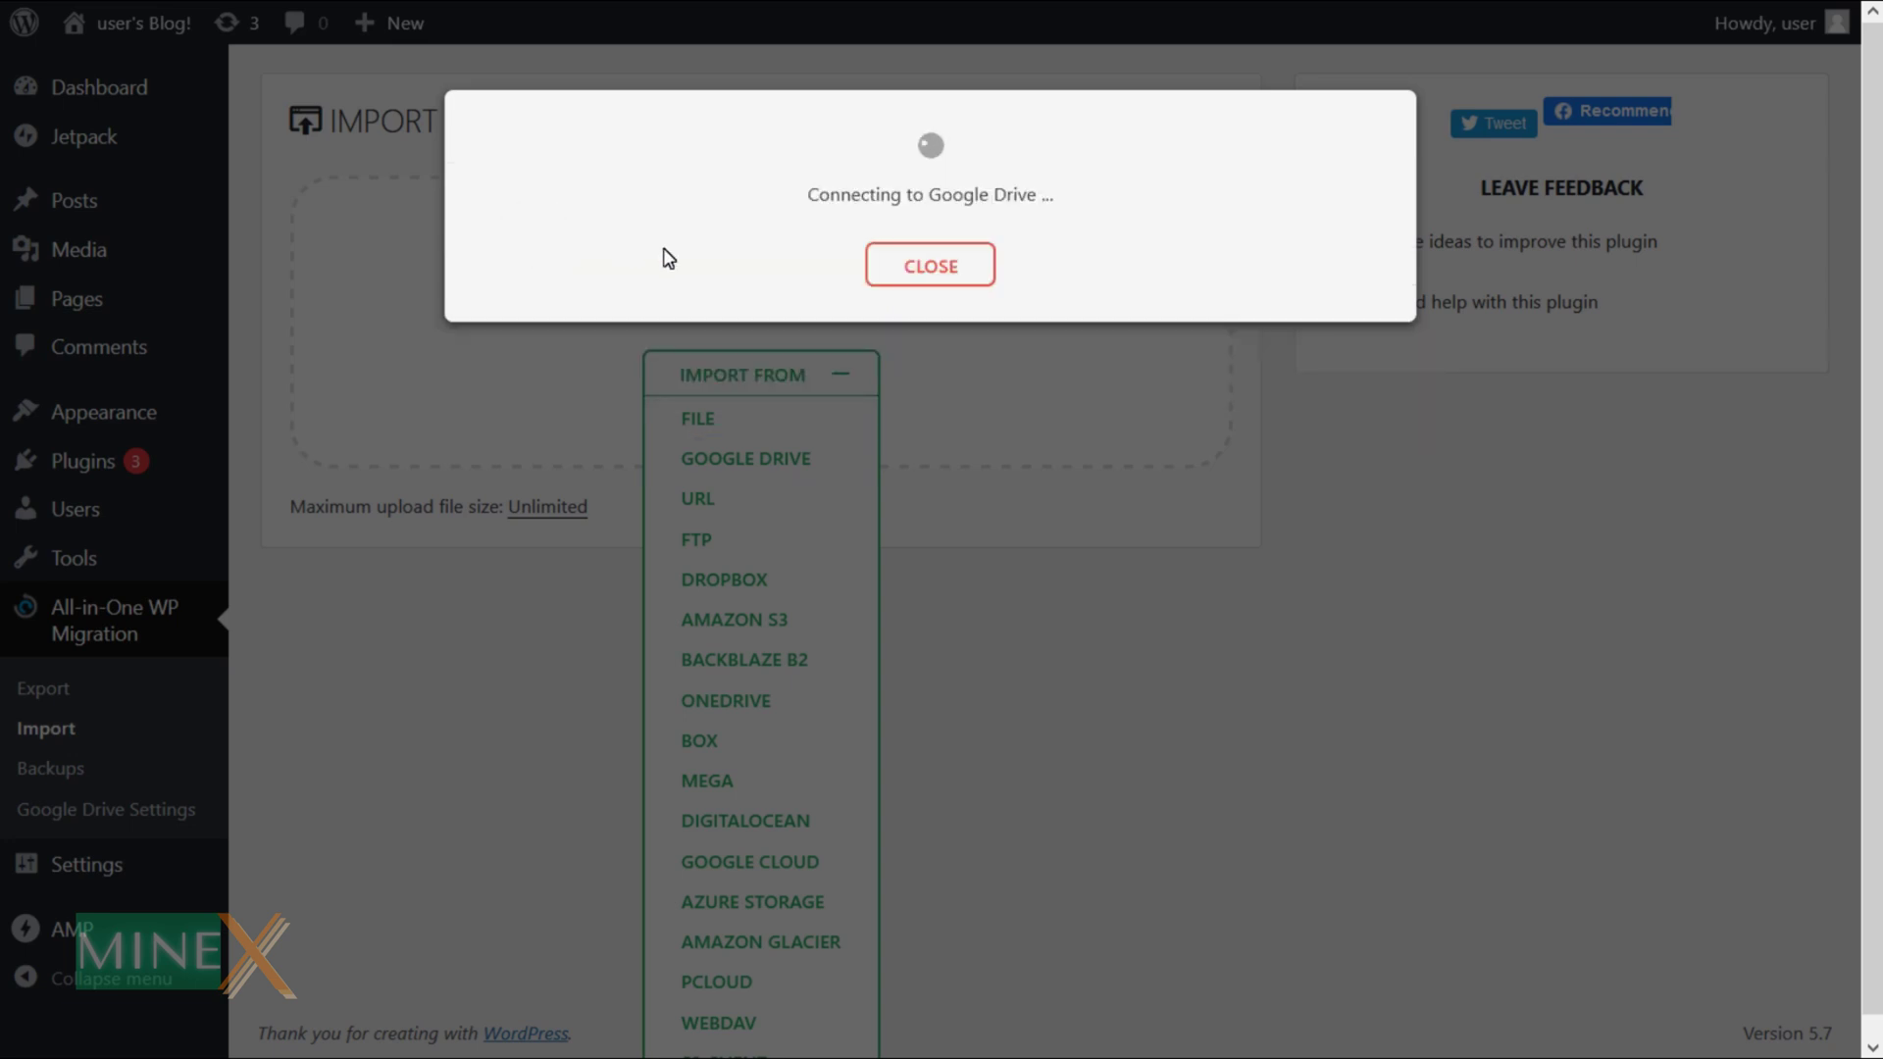
left_click(606, 349)
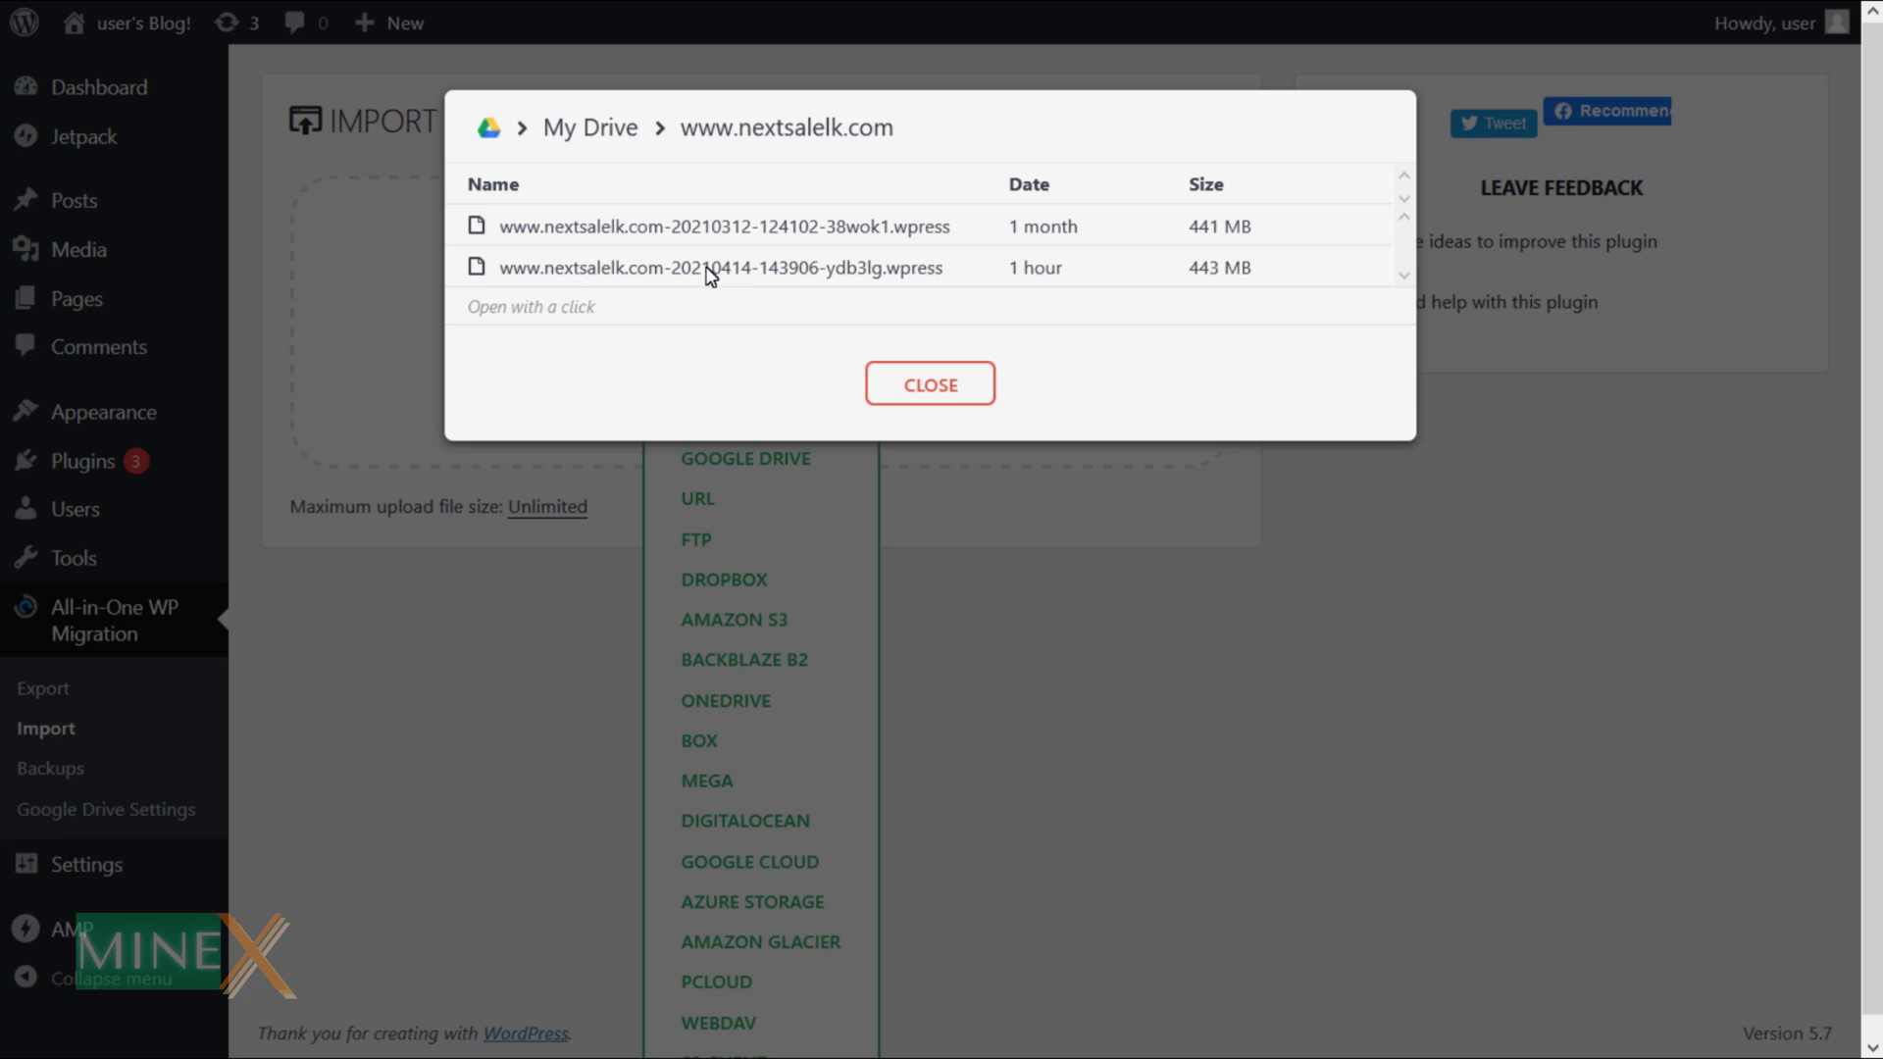
left_click(706, 276)
left_click(1098, 420)
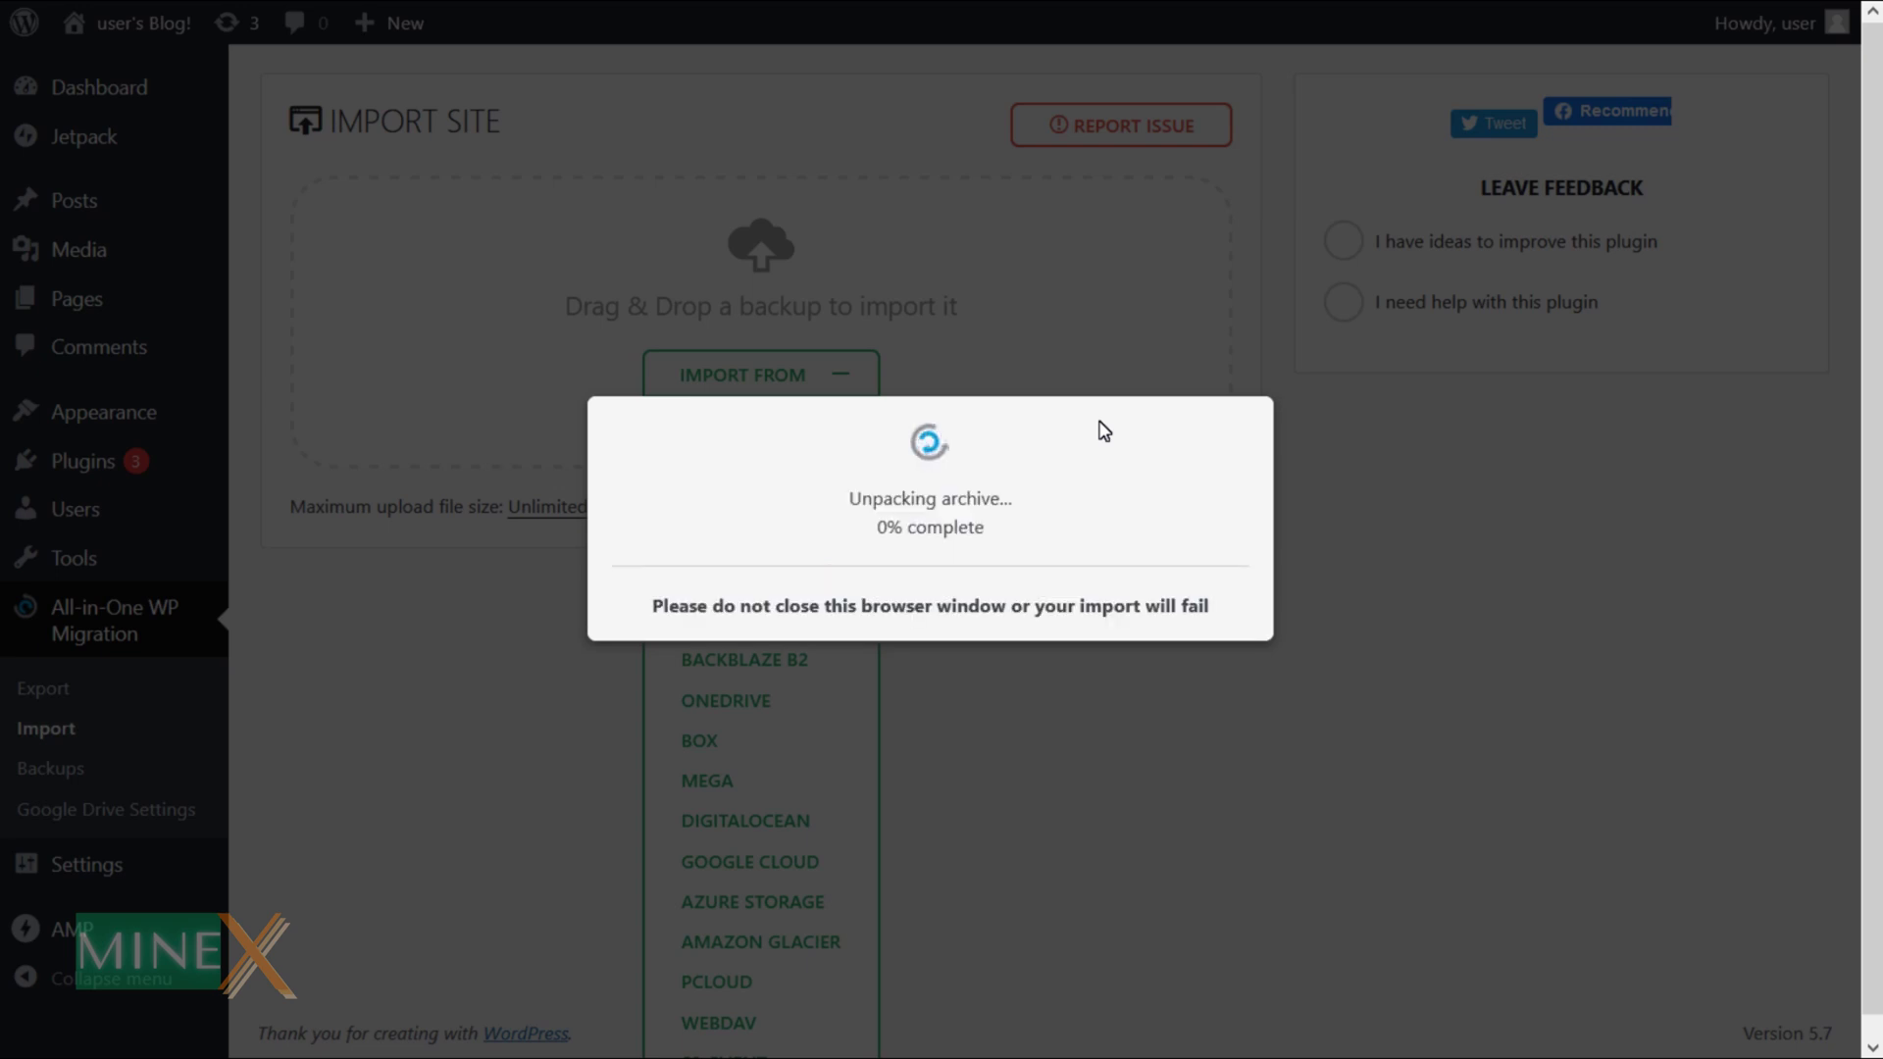
Confirm overwriting the site with the backup and finish the import
left_click(1155, 623)
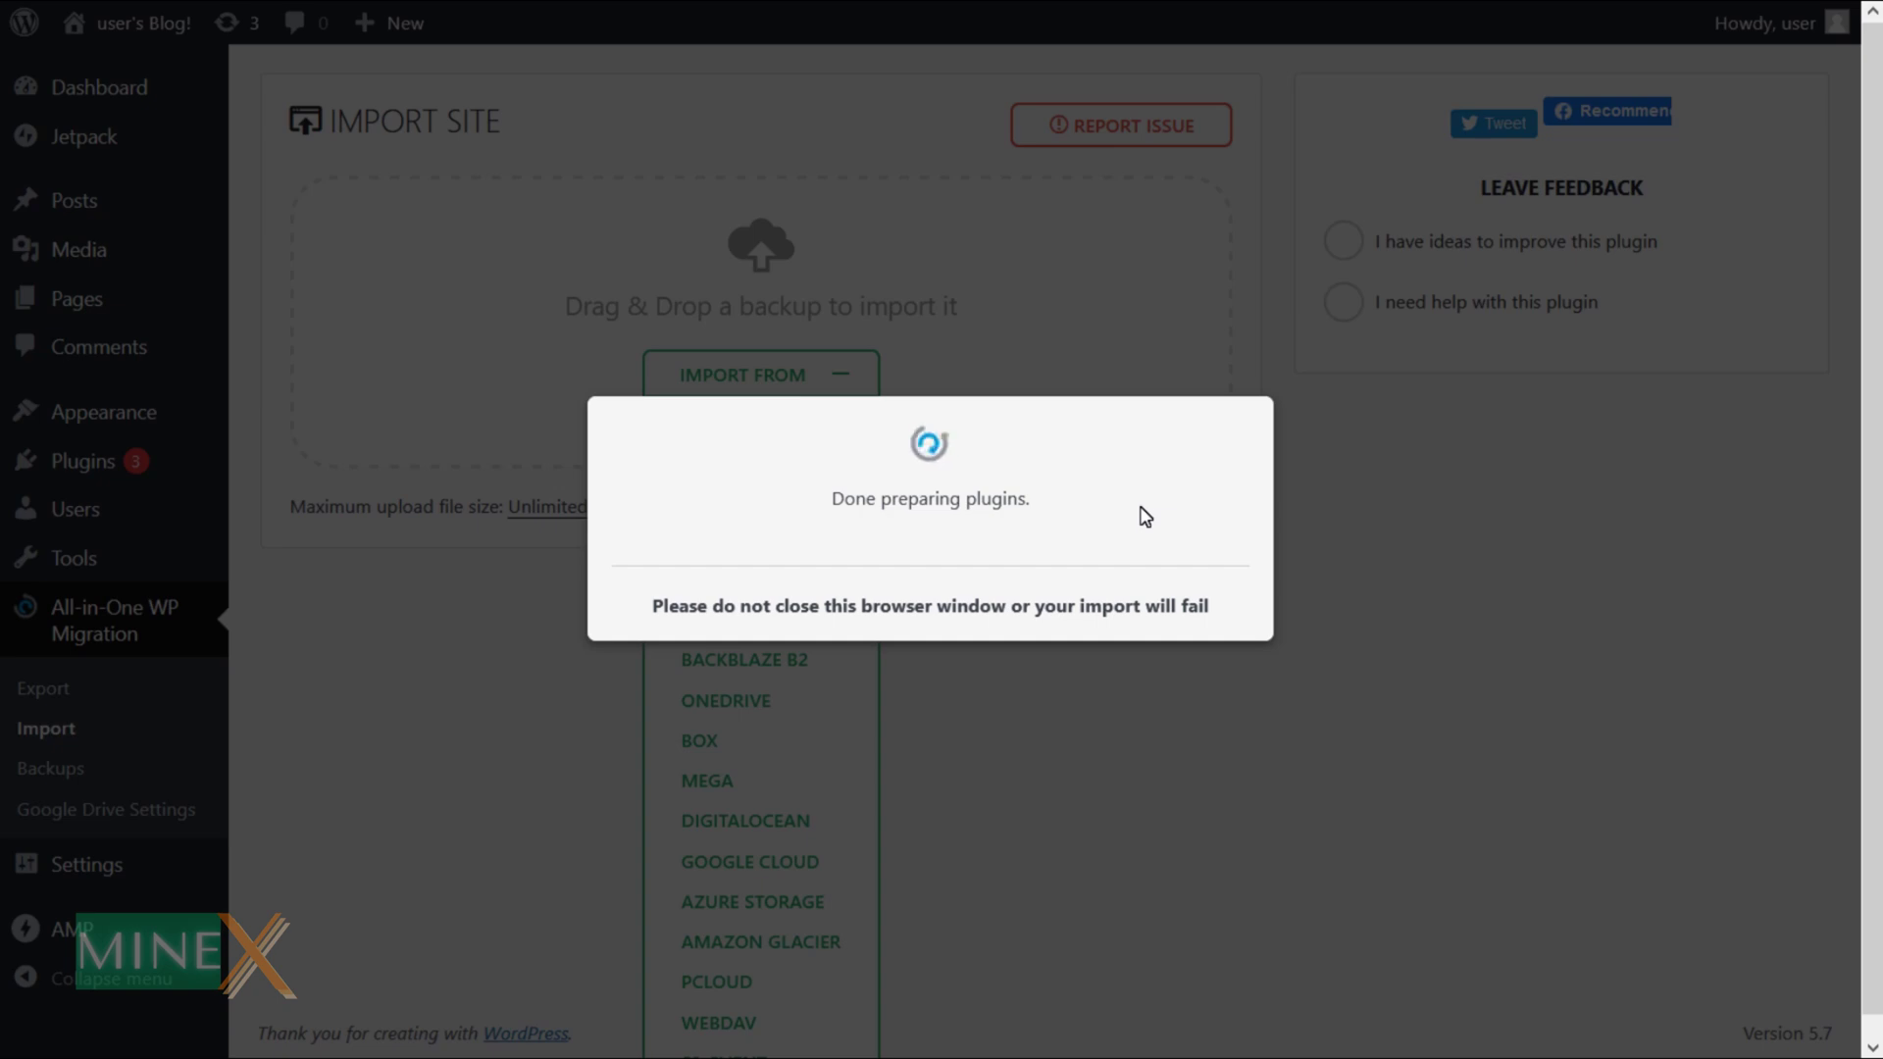
left_click(1192, 612)
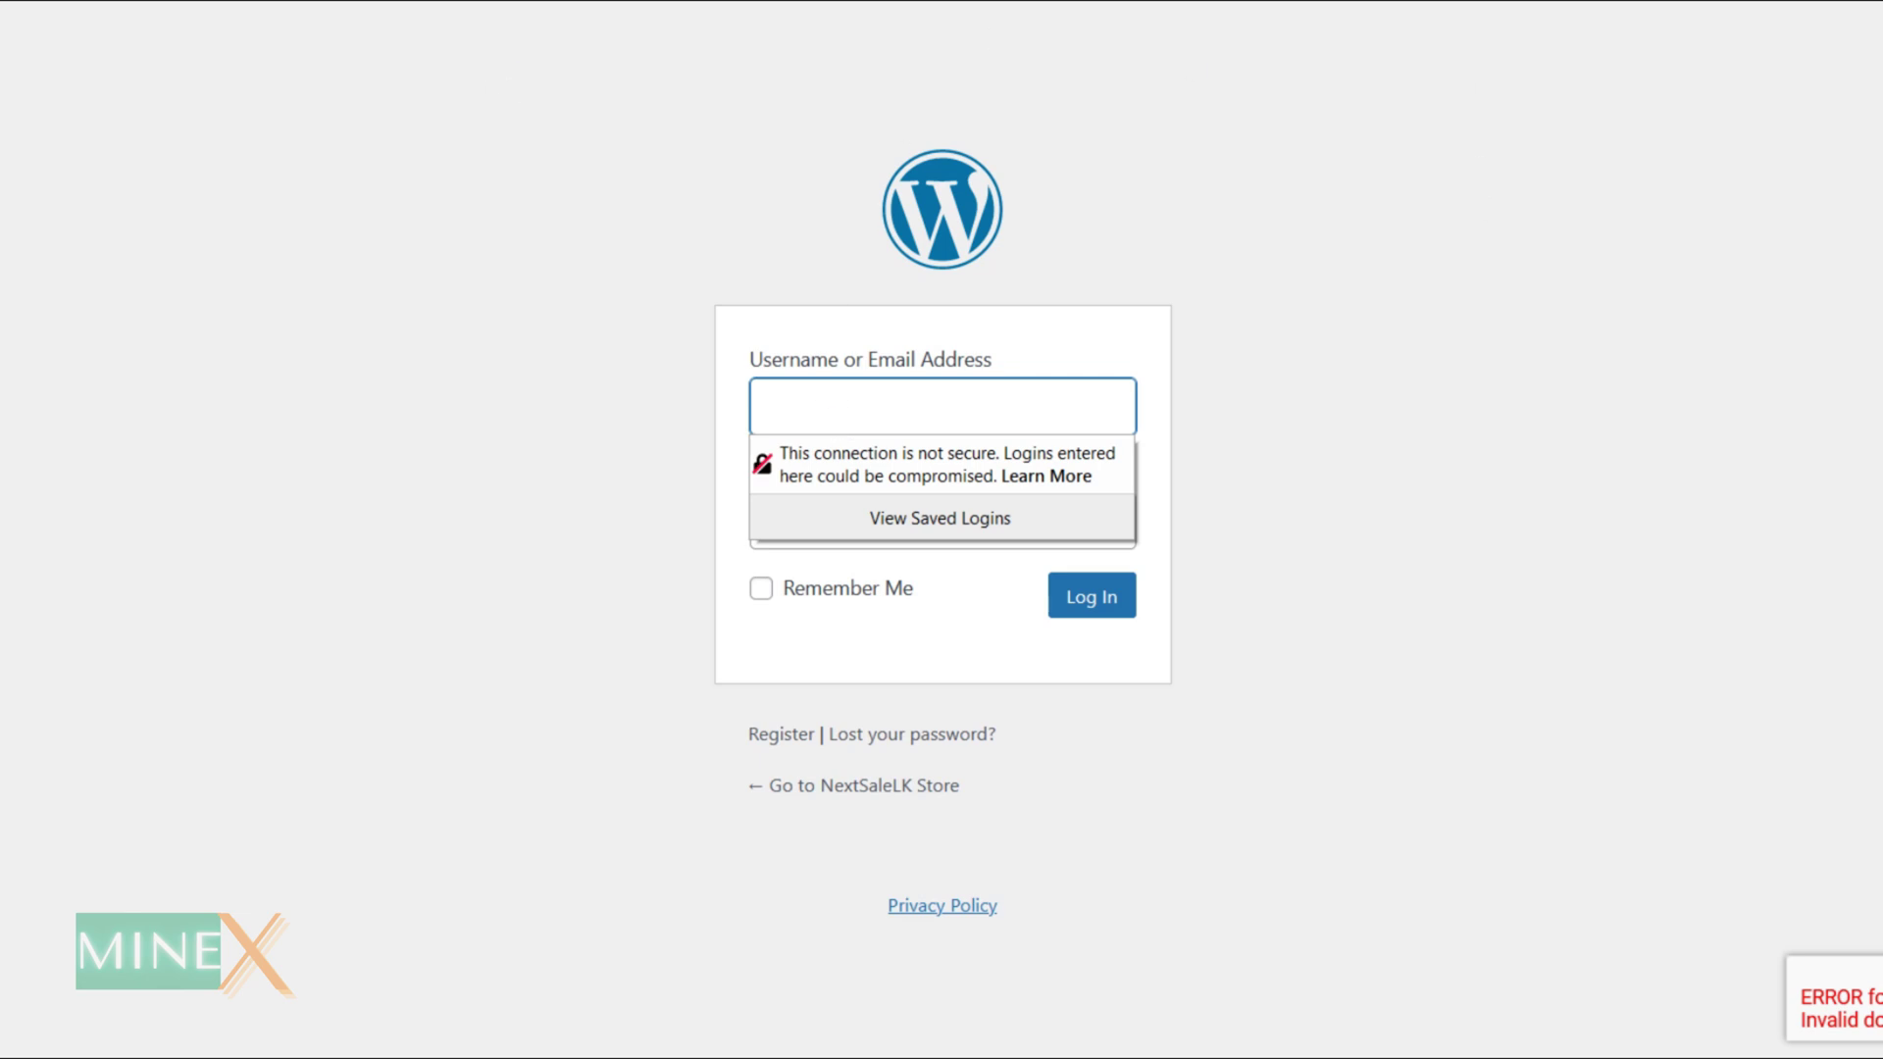
Paste the store's wp-admin export page address into the address bar and load it
key("ctrl+l")
right_click(448, 4)
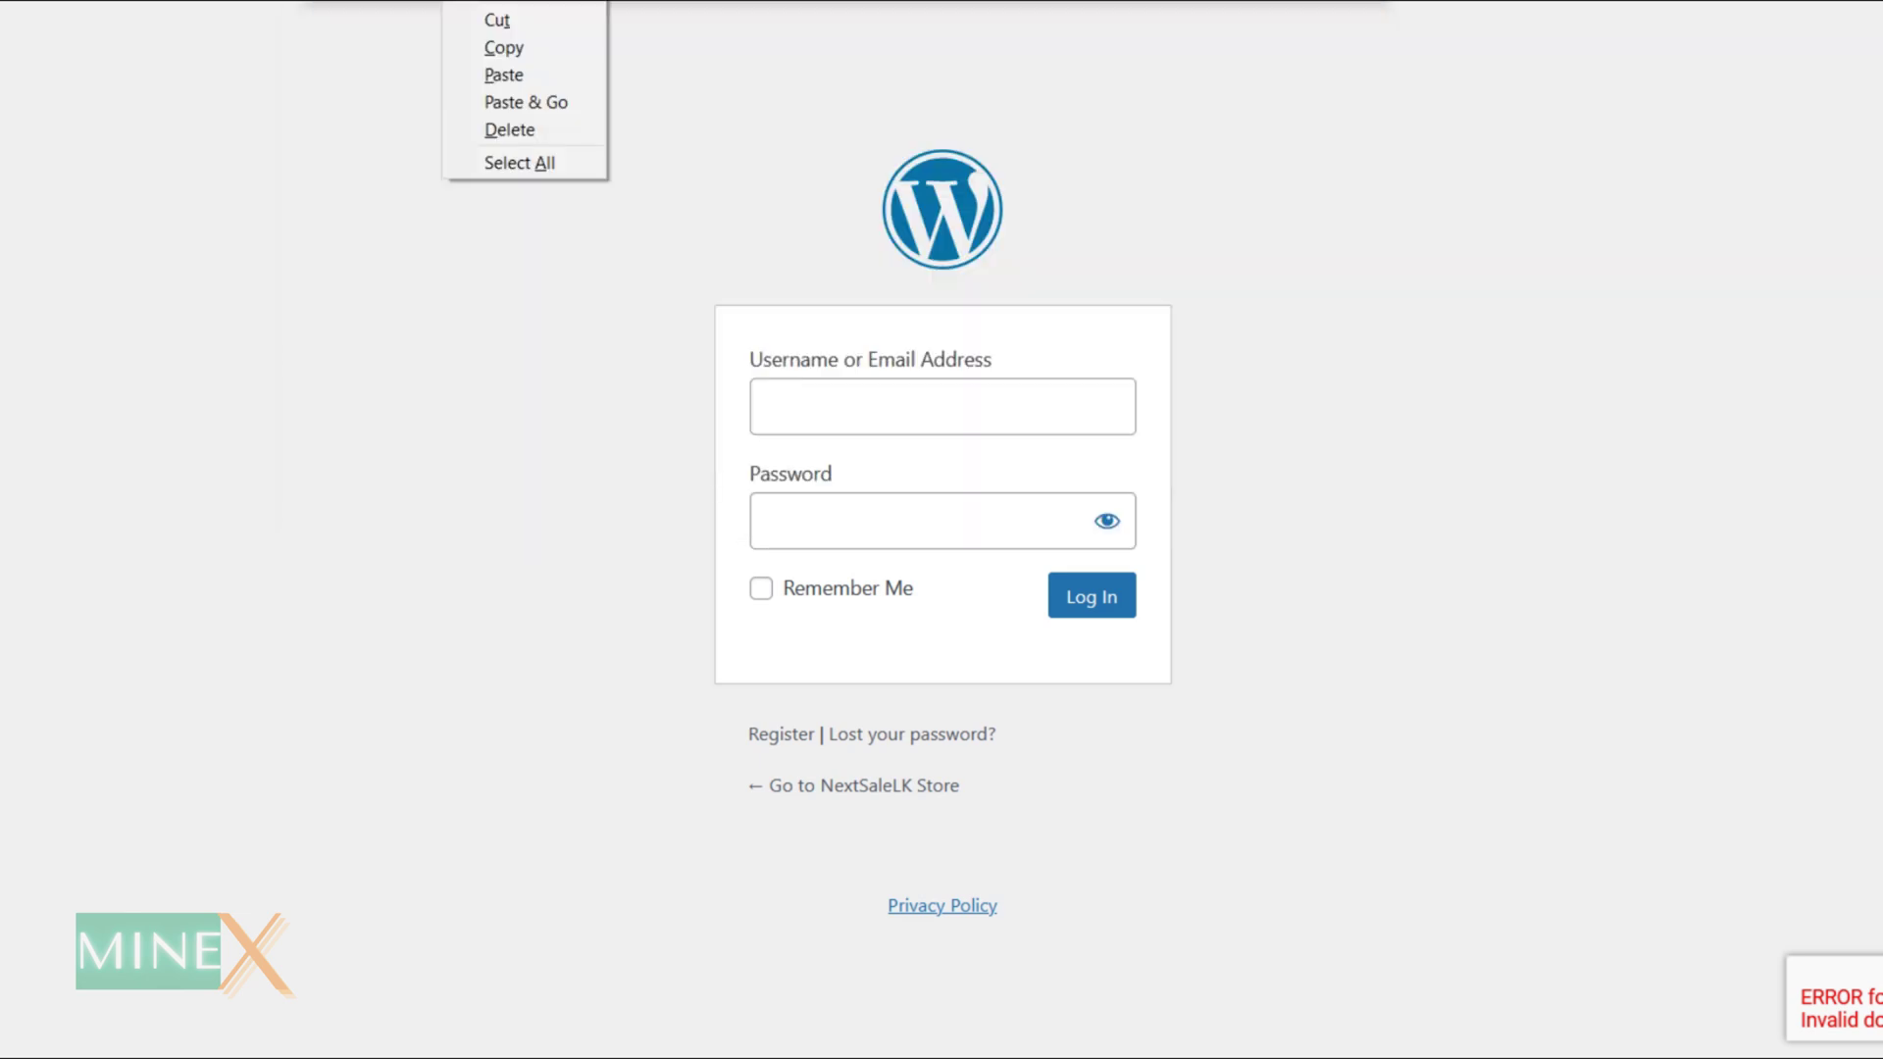
left_click(493, 97)
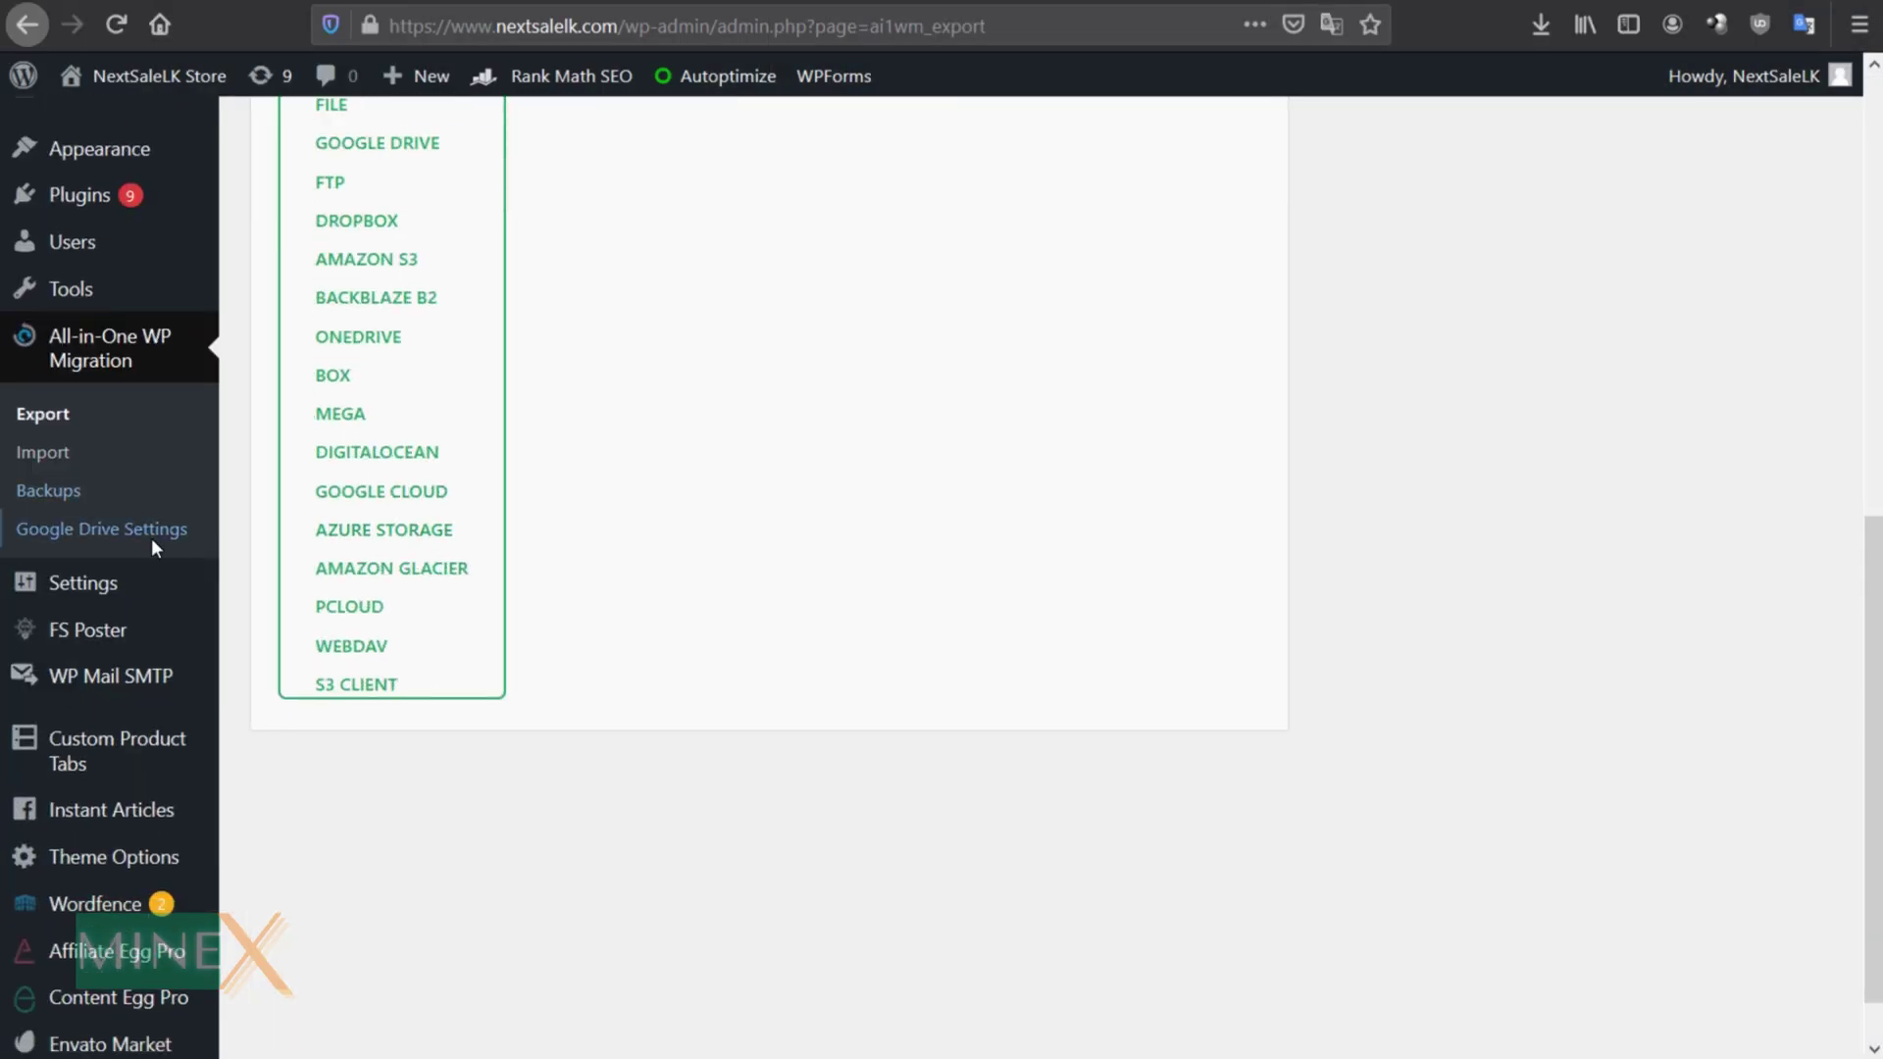
Show the Google Drive Settings page with backup plan, destination, notification and retention options
left_click(133, 538)
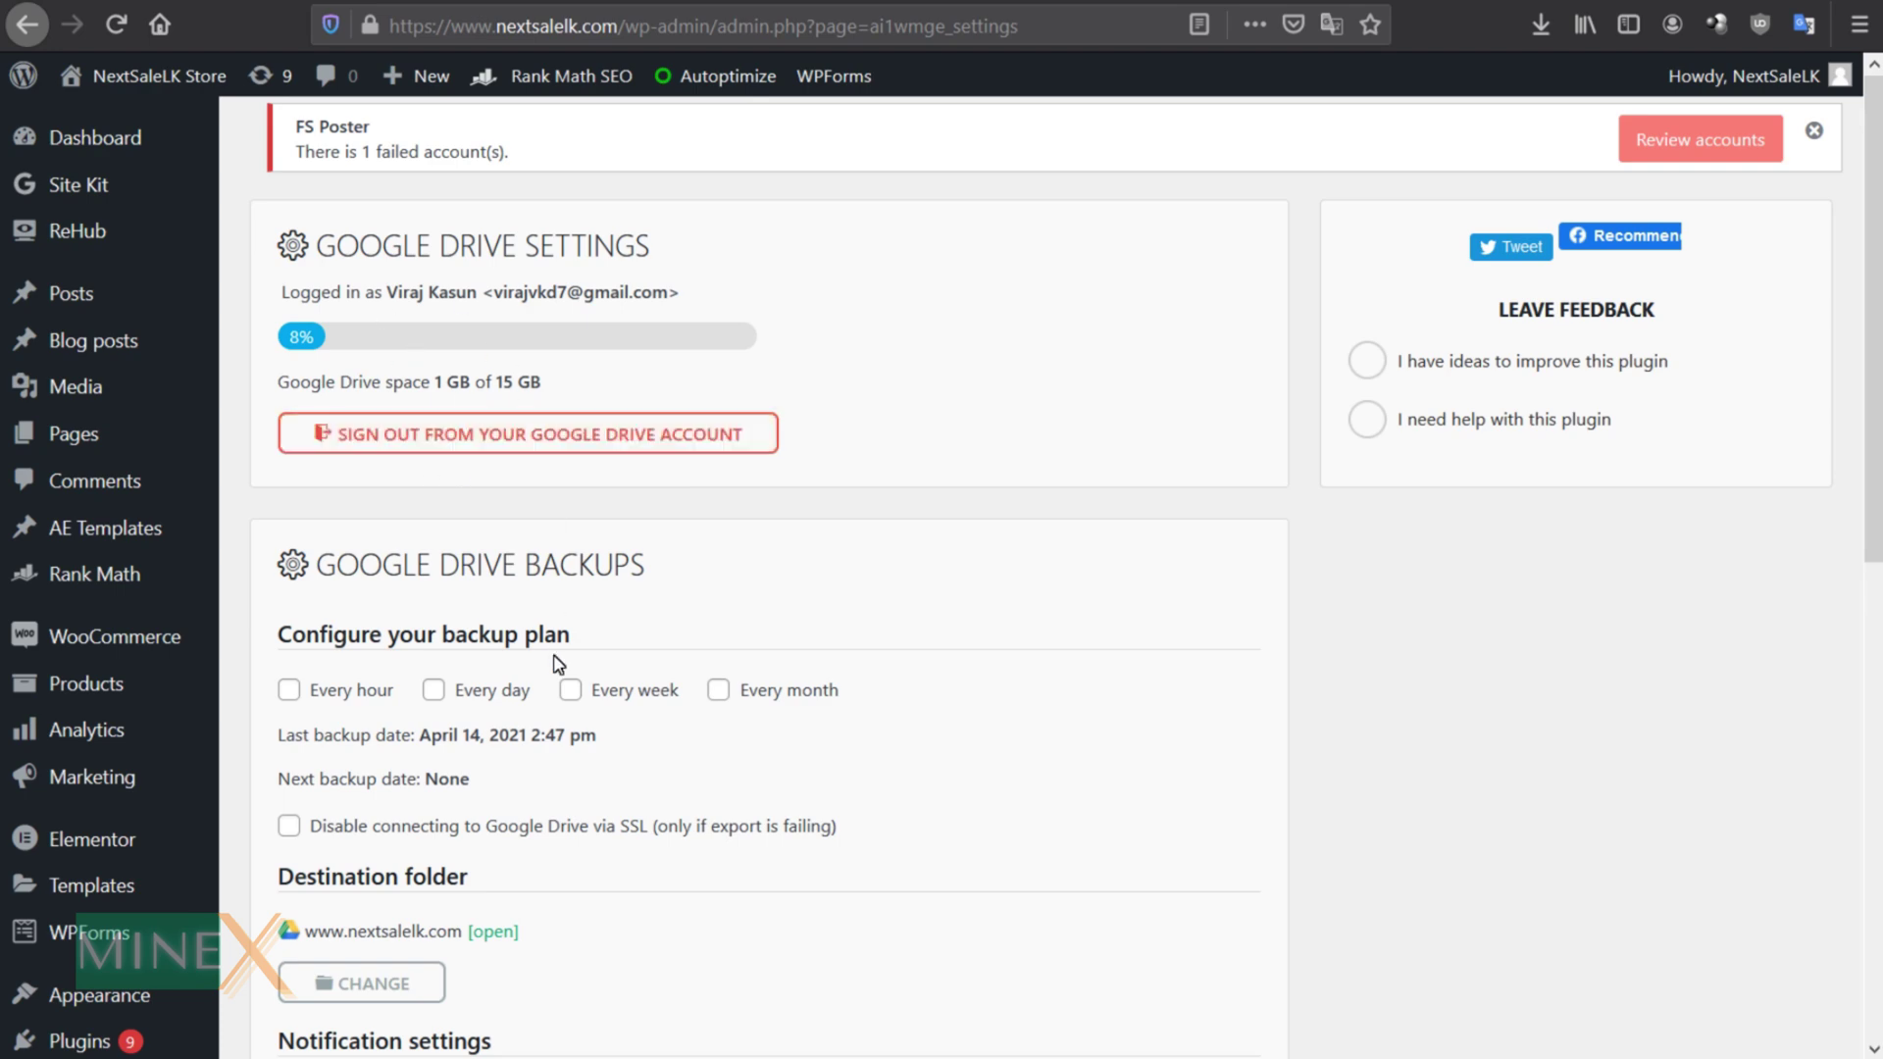
scroll(556, 661, "down", 5)
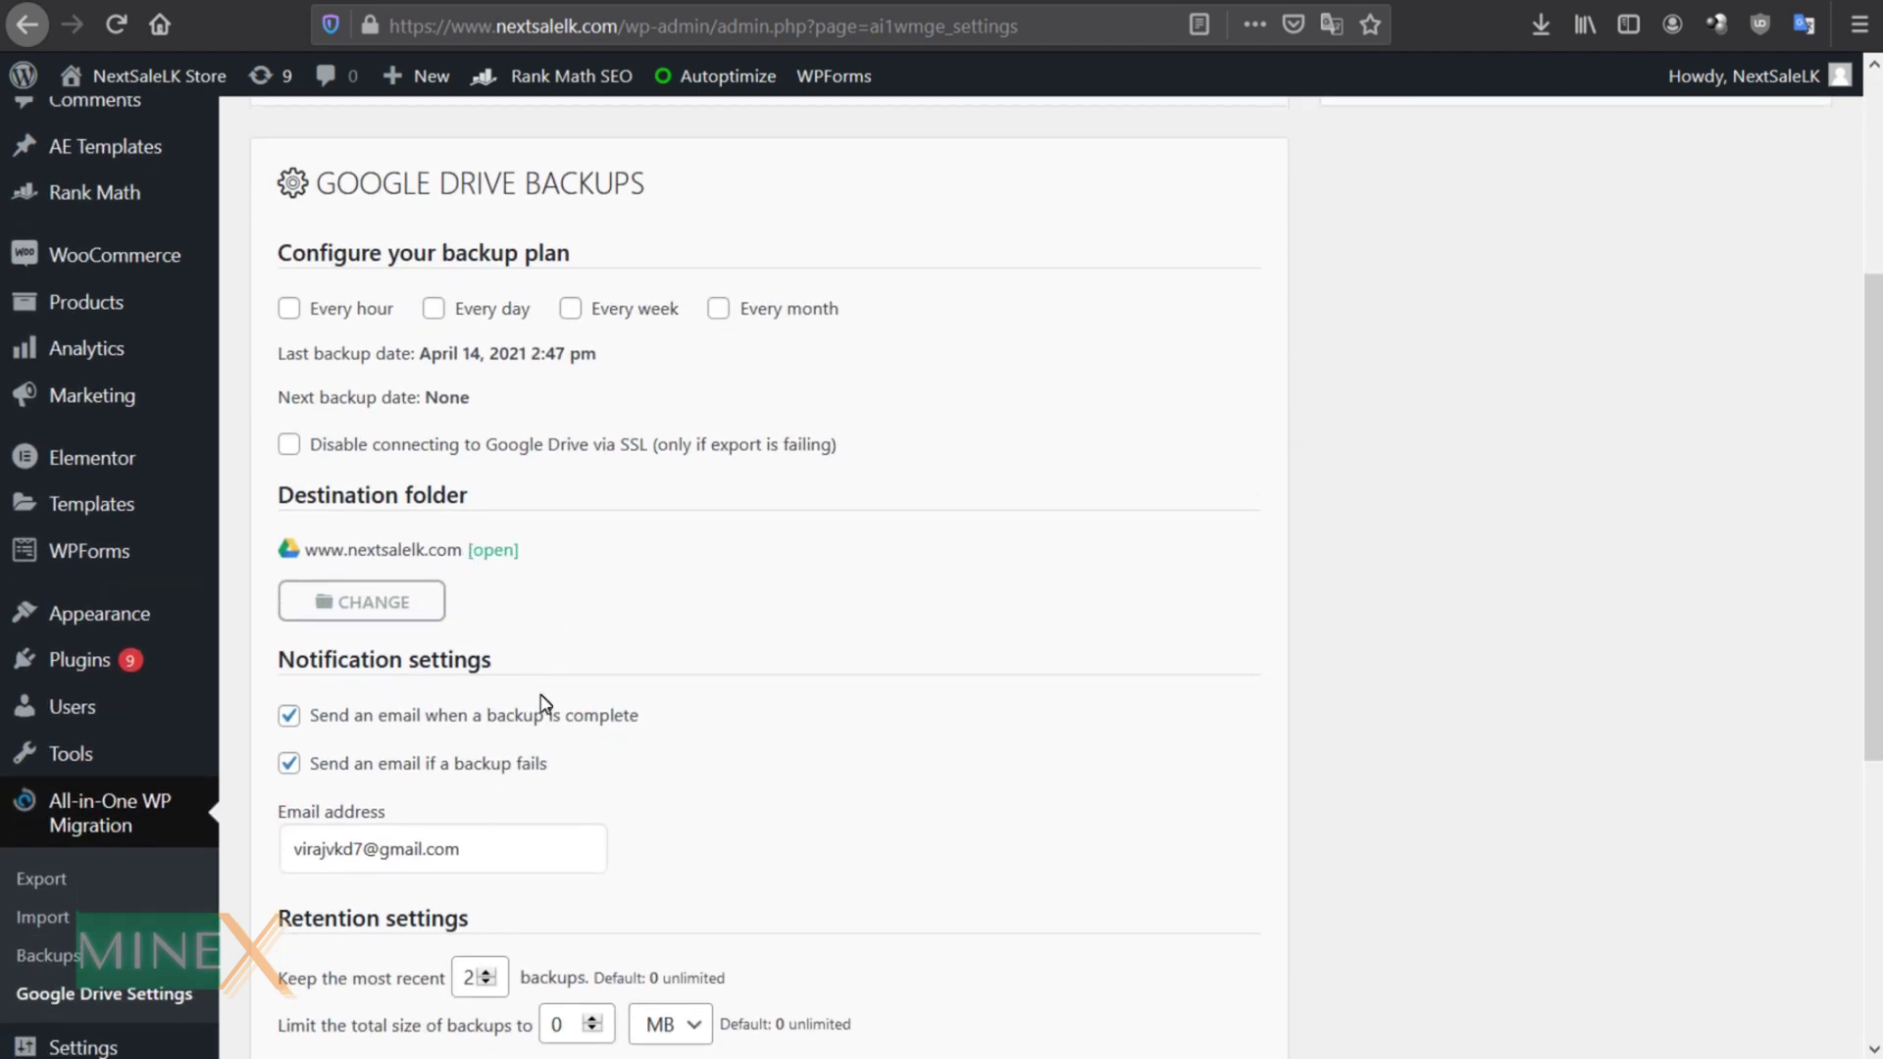